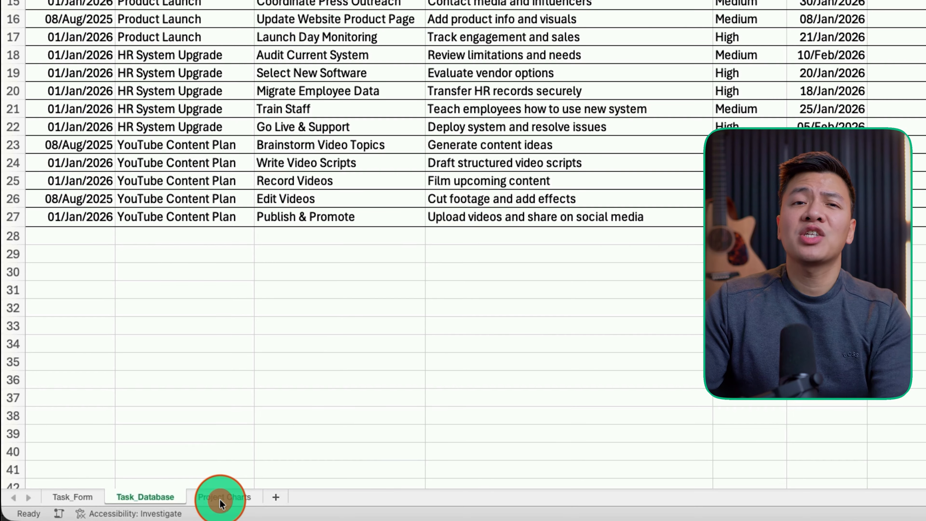
On the Project Charts sheet, add Completed Flag and In Progress Flag to the pivot table's values
{"action": "left_click", "coordinate": [220, 500]}
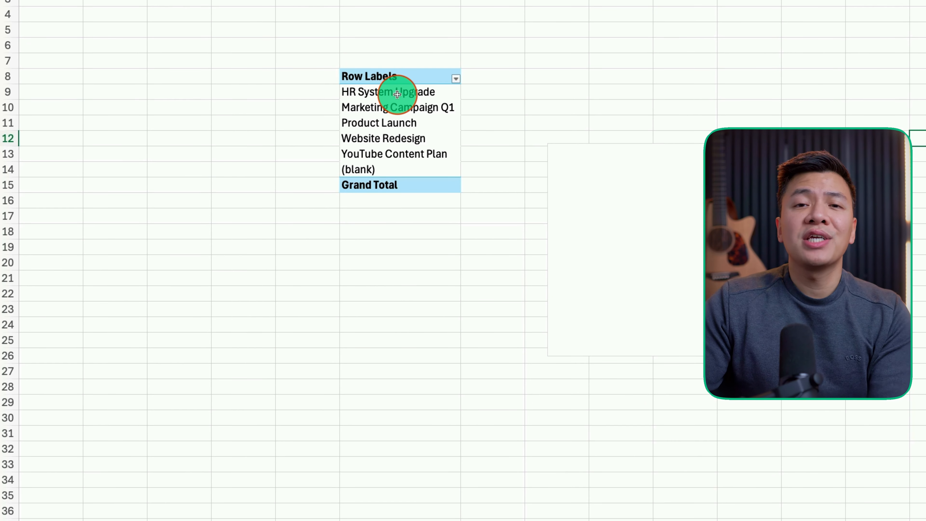
{"action": "left_click", "coordinate": [393, 91]}
{"action": "left_click_drag", "start_coordinate": [580, 124], "coordinate": [646, 427]}
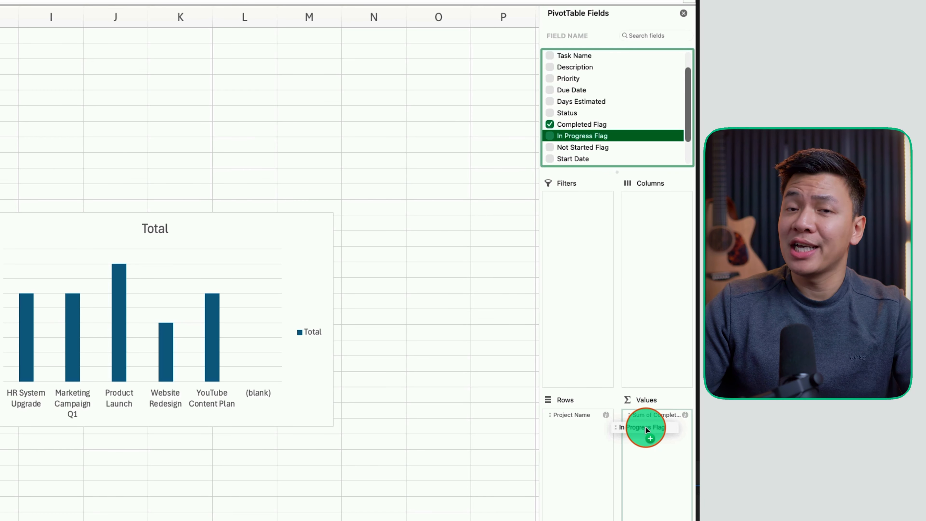
{"action": "left_click_drag", "start_coordinate": [572, 148], "coordinate": [647, 461]}
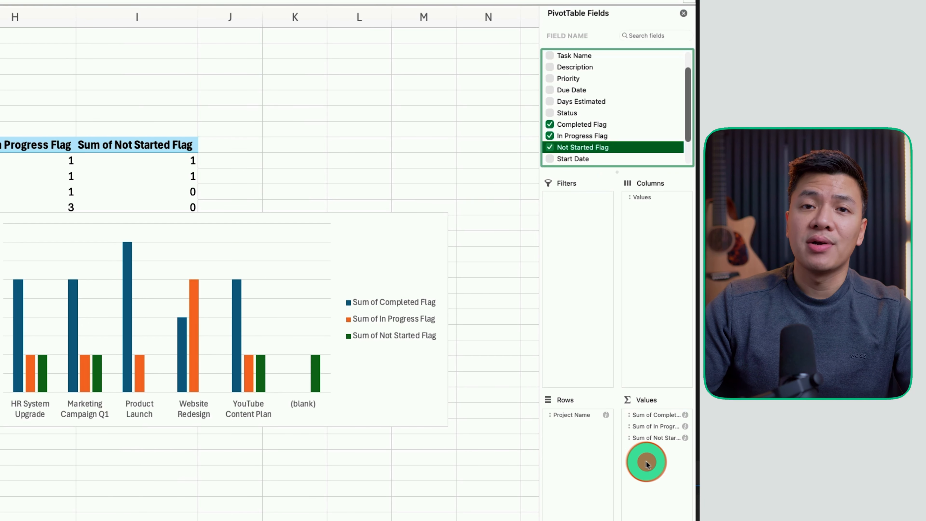
{"action": "right_click", "coordinate": [653, 415]}
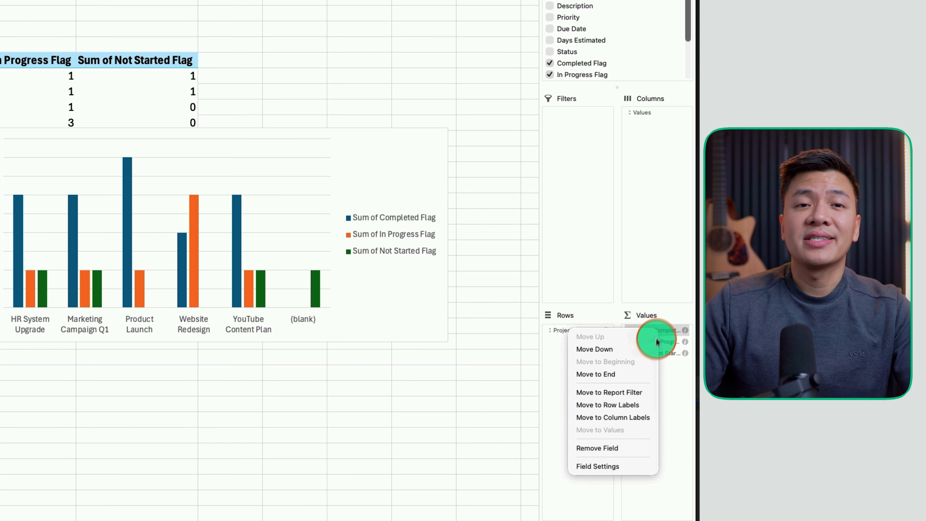
Rename the flag value fields to Completed Tasks and In Progress Tasks, then select the Not Started field
{"action": "left_click", "coordinate": [610, 468]}
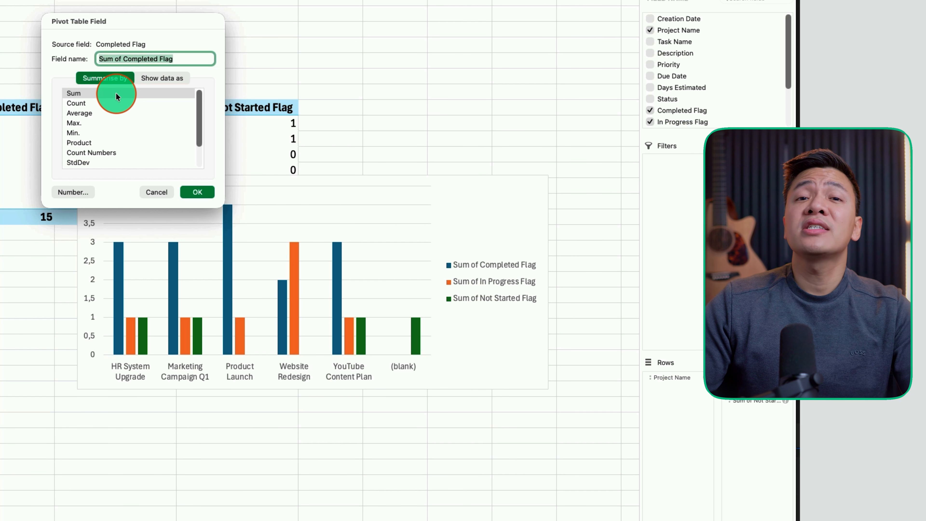
{"action": "left_click", "coordinate": [101, 86]}
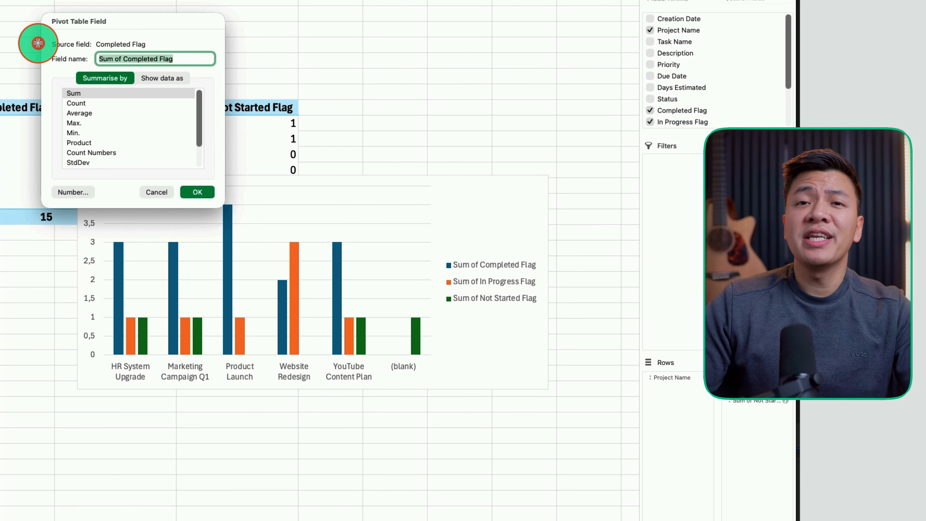
{"action": "type", "text": "Completed Tasks"}
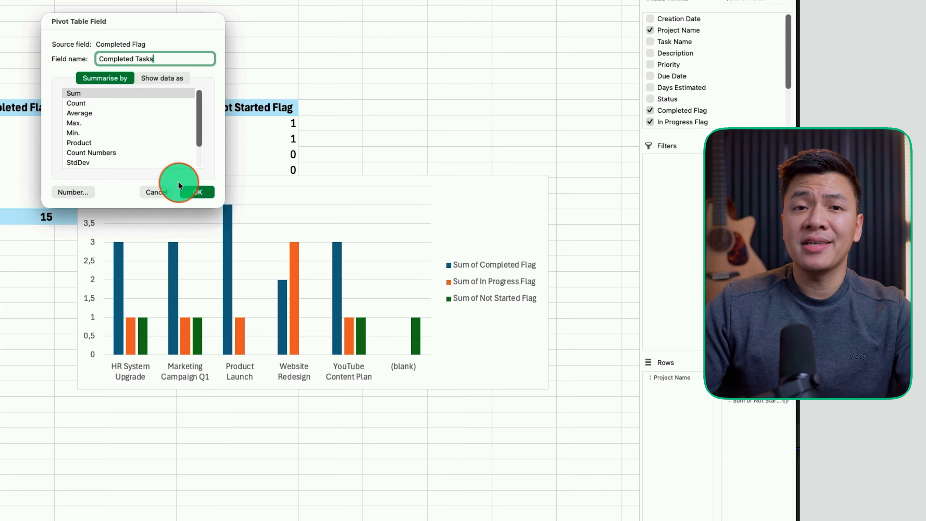
{"action": "left_click", "coordinate": [199, 191]}
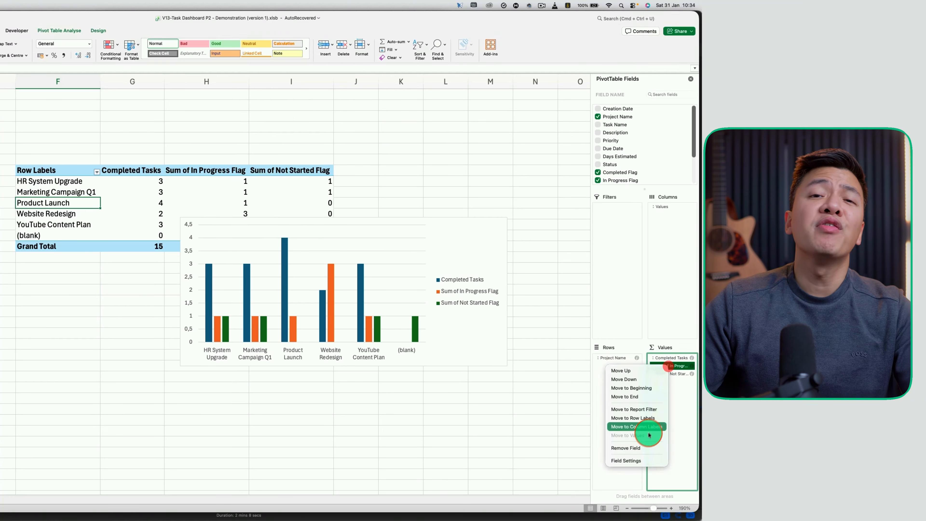
{"action": "left_click", "coordinate": [635, 461]}
{"action": "type", "text": "In Progress Tasks"}
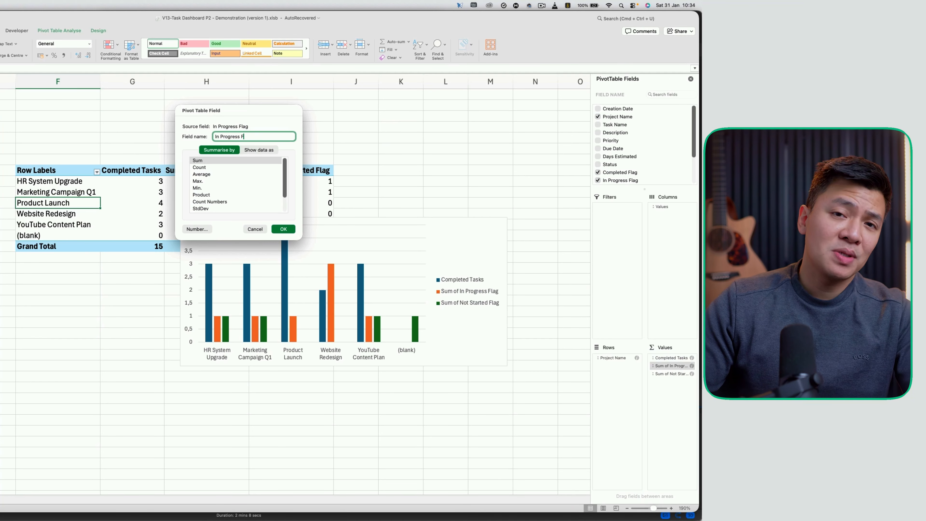
{"action": "left_click", "coordinate": [285, 229]}
{"action": "right_click", "coordinate": [670, 374]}
{"action": "left_click", "coordinate": [635, 469]}
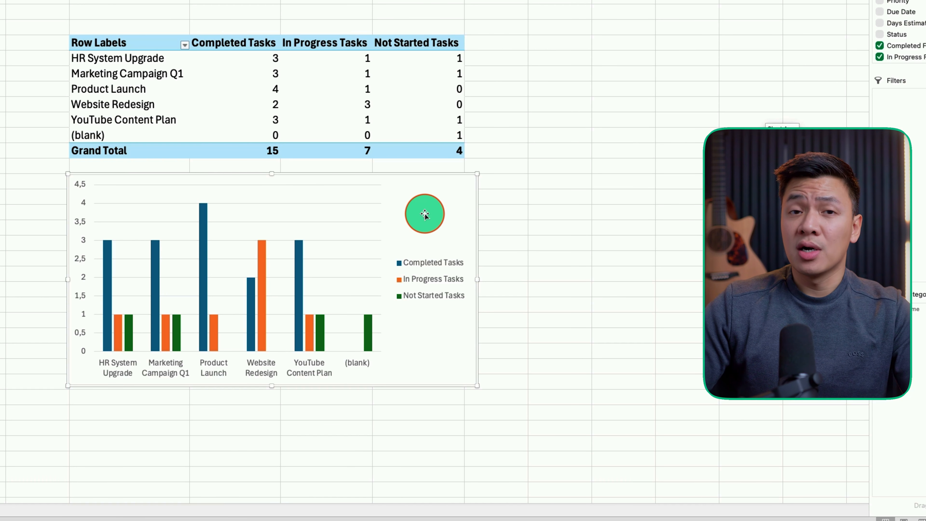
Change the pivot chart's type to a stacked bar chart
{"action": "left_click", "coordinate": [425, 215]}
{"action": "right_click", "coordinate": [425, 214]}
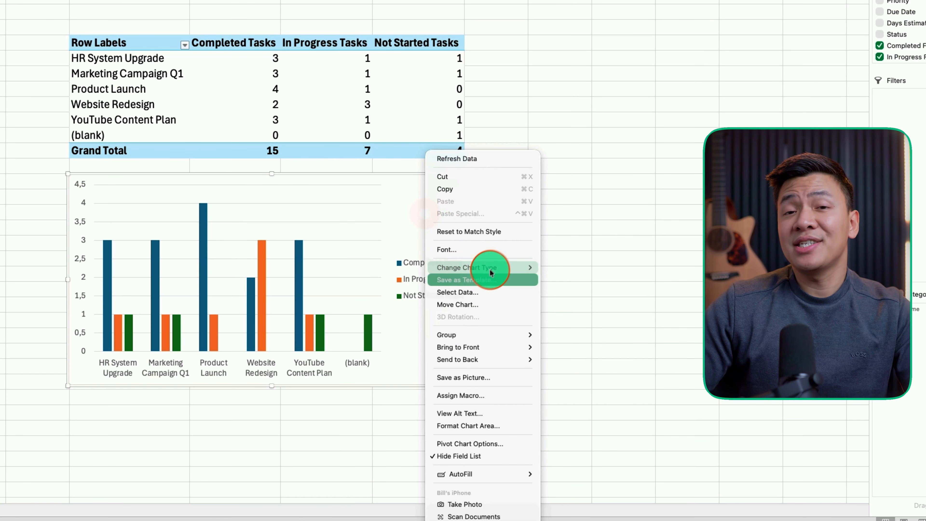
{"action": "mouse_move", "coordinate": [497, 268]}
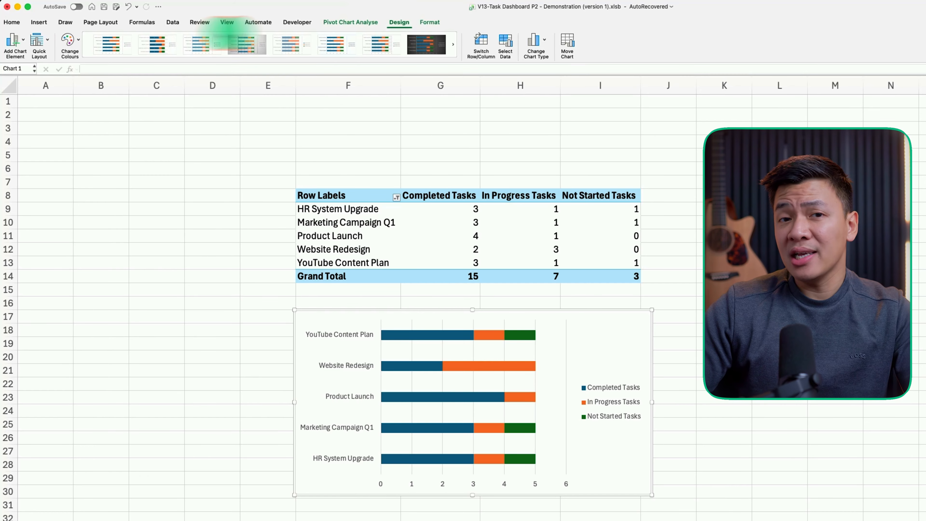
{"action": "left_click", "coordinate": [22, 44]}
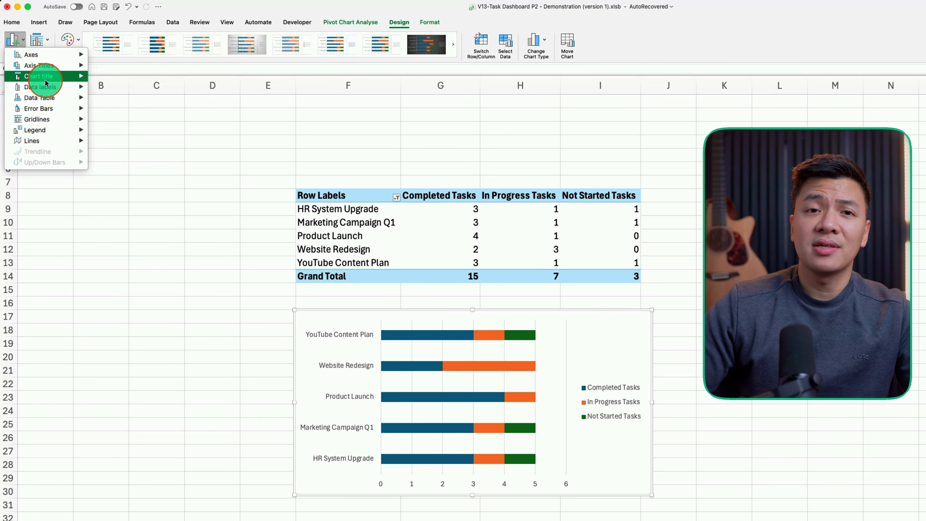
Add the chart title 'Projects Overview' above the bar chart
{"action": "mouse_move", "coordinate": [58, 79]}
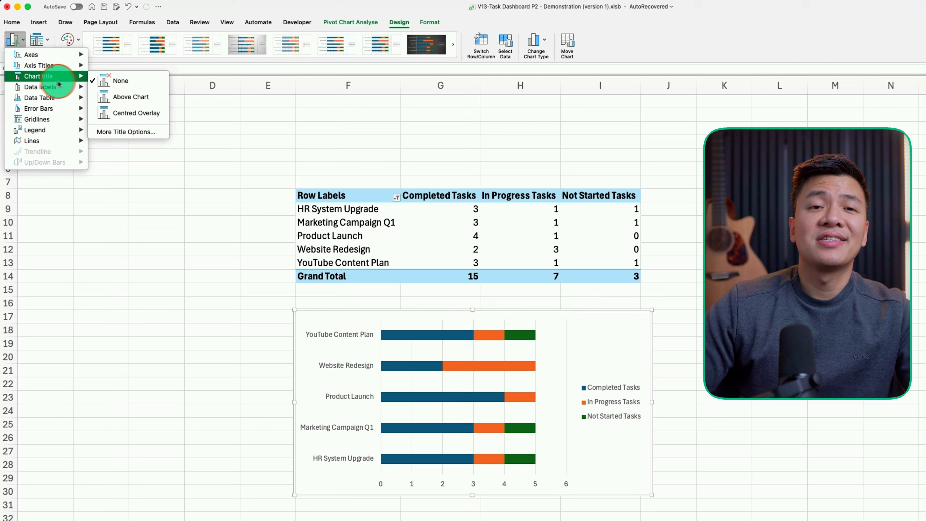
{"action": "left_click", "coordinate": [131, 99]}
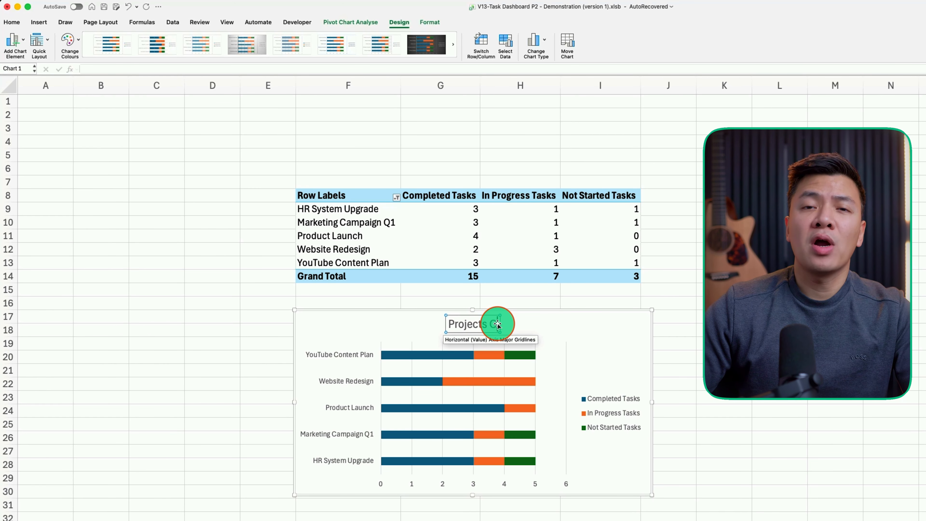
{"action": "type", "text": "ew"}
{"action": "left_click", "coordinate": [503, 316]}
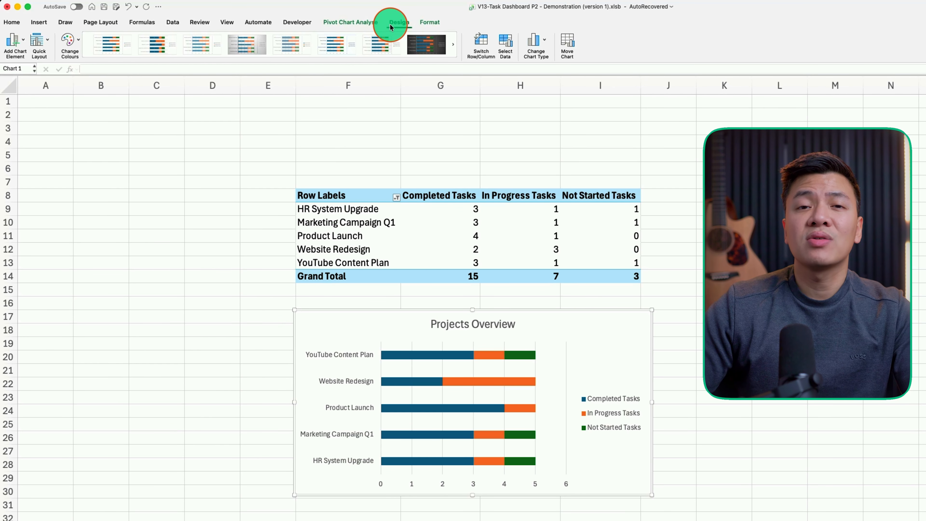
Show data labels at the inside end of each bar and apply a dark chart style
{"action": "left_click", "coordinate": [22, 46]}
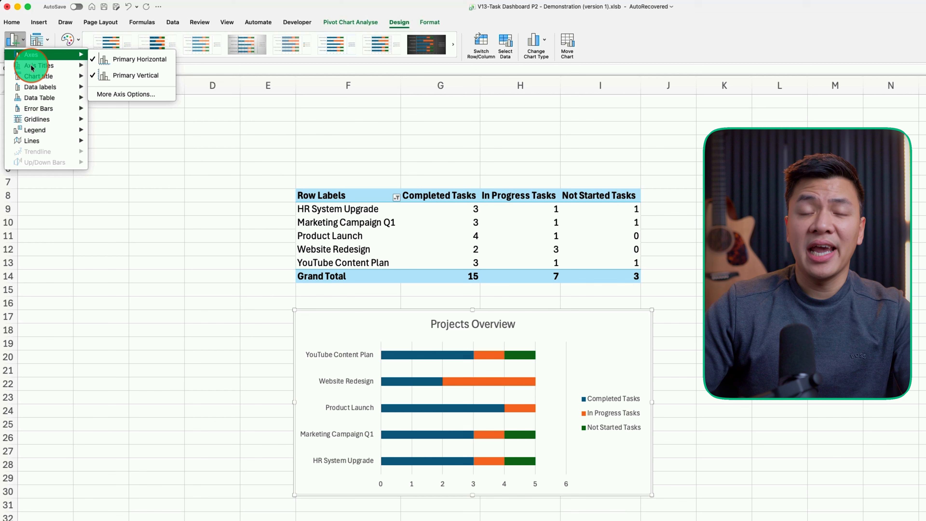
{"action": "mouse_move", "coordinate": [46, 87]}
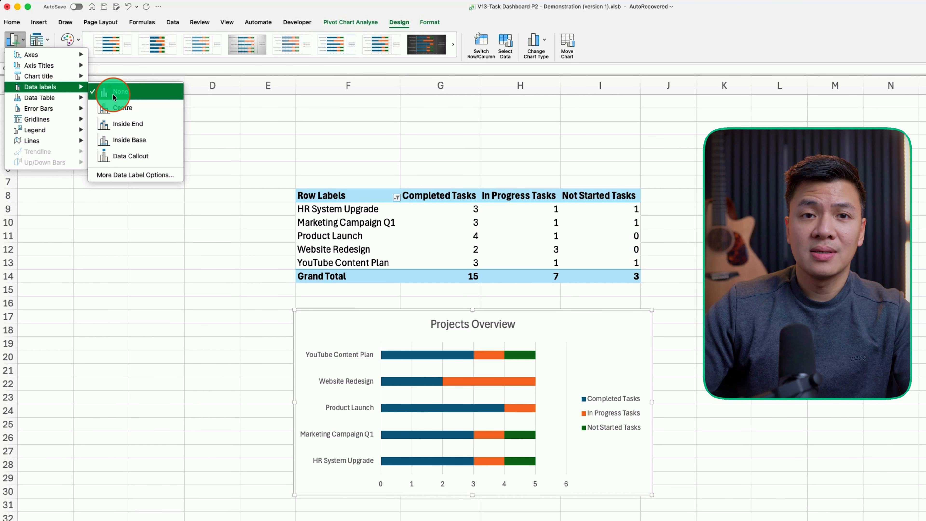
{"action": "left_click", "coordinate": [132, 126]}
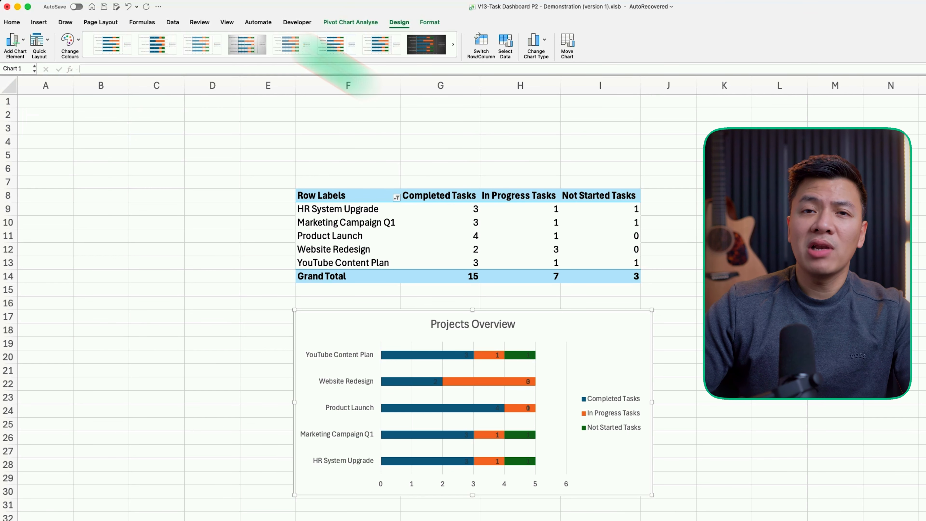
{"action": "left_click", "coordinate": [415, 46]}
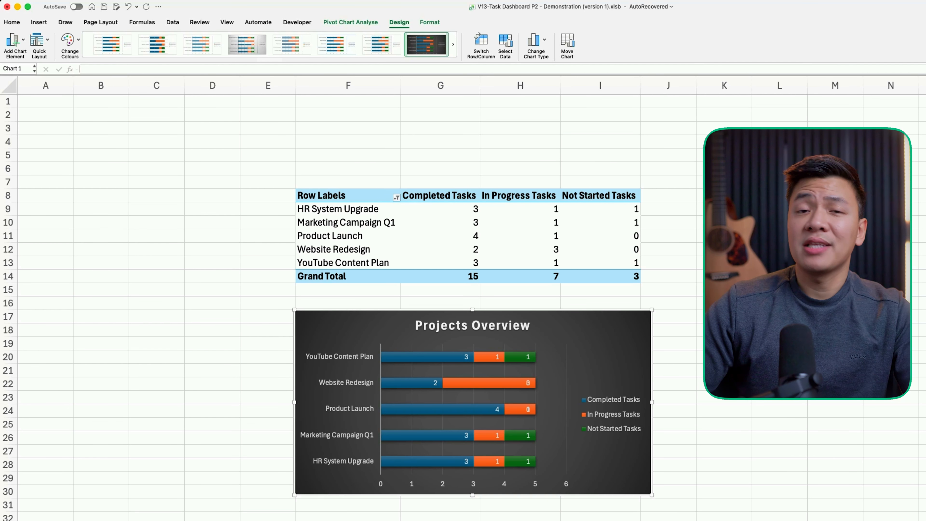
{"action": "left_click", "coordinate": [567, 371]}
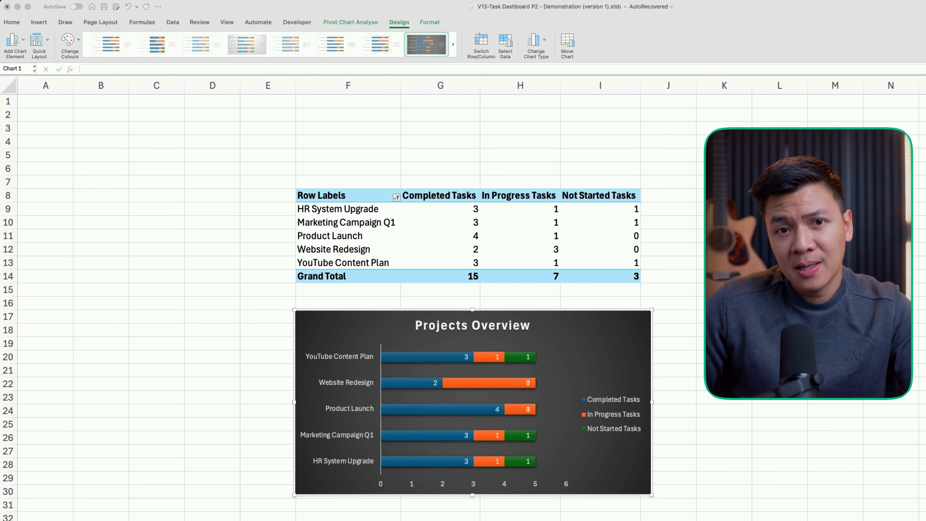
Create a new pivot table from TasksTable at cell F34 below the chart
{"action": "scroll", "coordinate": [474, 402], "scroll_direction": "down", "scroll_amount": 10}
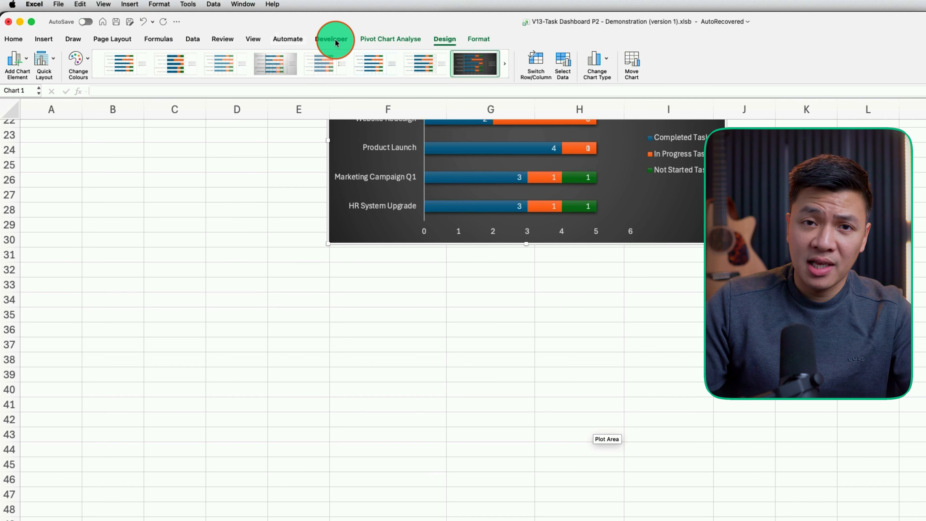
{"action": "left_click", "coordinate": [45, 39]}
{"action": "left_click", "coordinate": [389, 300]}
{"action": "left_click", "coordinate": [14, 61]}
{"action": "type", "text": "TasksTable"}
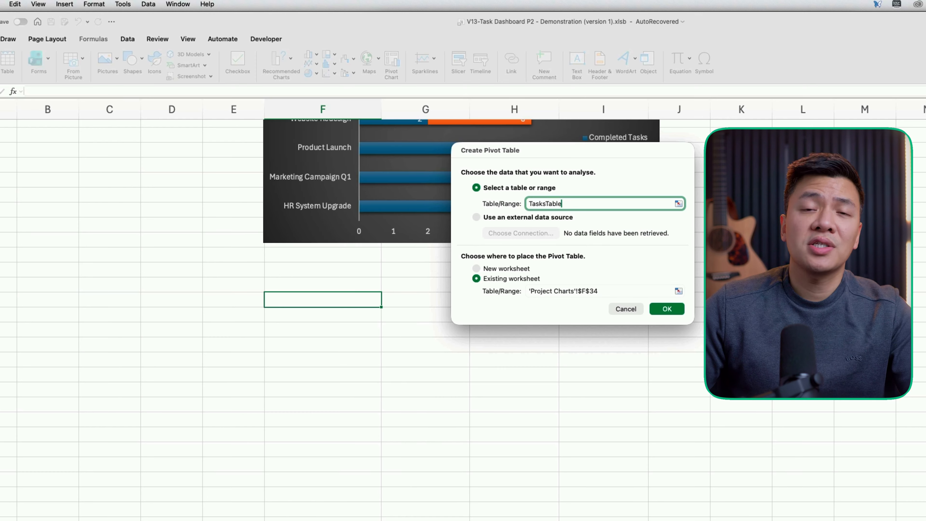
{"action": "left_click", "coordinate": [667, 309]}
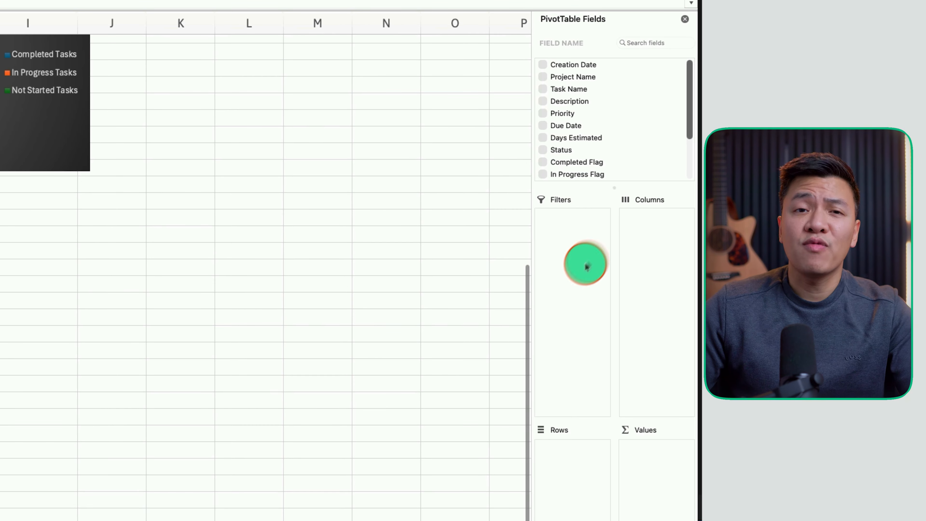
Add Project Name, Task Name, Description, Priority, Due Date, Status and Due Status as rows
{"action": "left_click", "coordinate": [574, 77]}
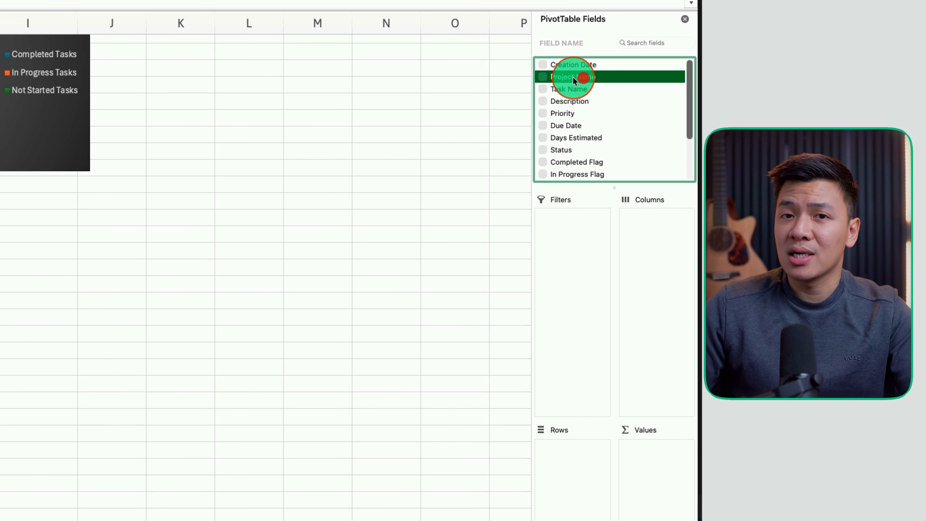
{"action": "left_click_drag", "start_coordinate": [573, 73], "coordinate": [584, 471]}
{"action": "left_click_drag", "start_coordinate": [570, 89], "coordinate": [584, 482]}
{"action": "left_click_drag", "start_coordinate": [570, 101], "coordinate": [584, 493]}
{"action": "left_click_drag", "start_coordinate": [563, 113], "coordinate": [584, 503]}
{"action": "left_click_drag", "start_coordinate": [566, 125], "coordinate": [584, 512]}
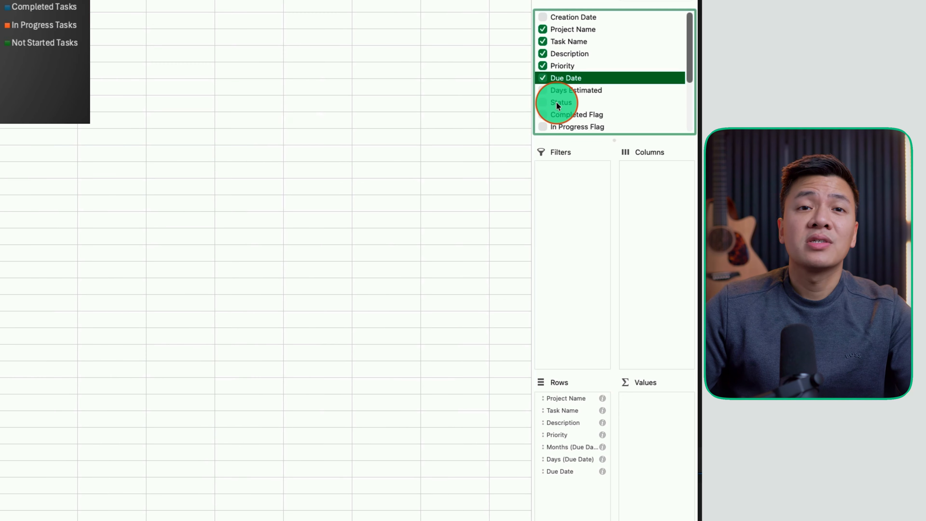
{"action": "left_click_drag", "start_coordinate": [560, 150], "coordinate": [587, 235]}
{"action": "scroll", "coordinate": [568, 146], "scroll_direction": "down", "scroll_amount": 5}
{"action": "left_click_drag", "start_coordinate": [586, 188], "coordinate": [571, 511]}
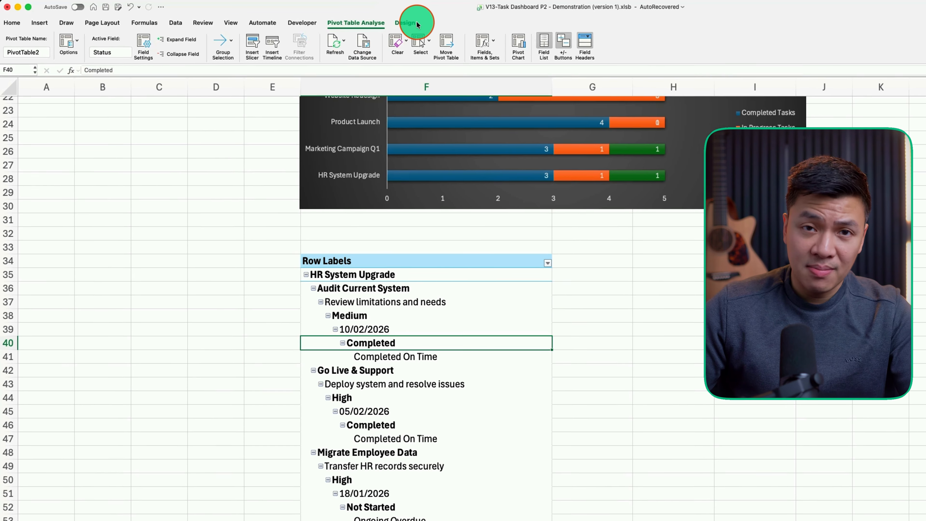
Show the task pivot table in tabular form with no subtotals and no grand totals
{"action": "left_click", "coordinate": [407, 23]}
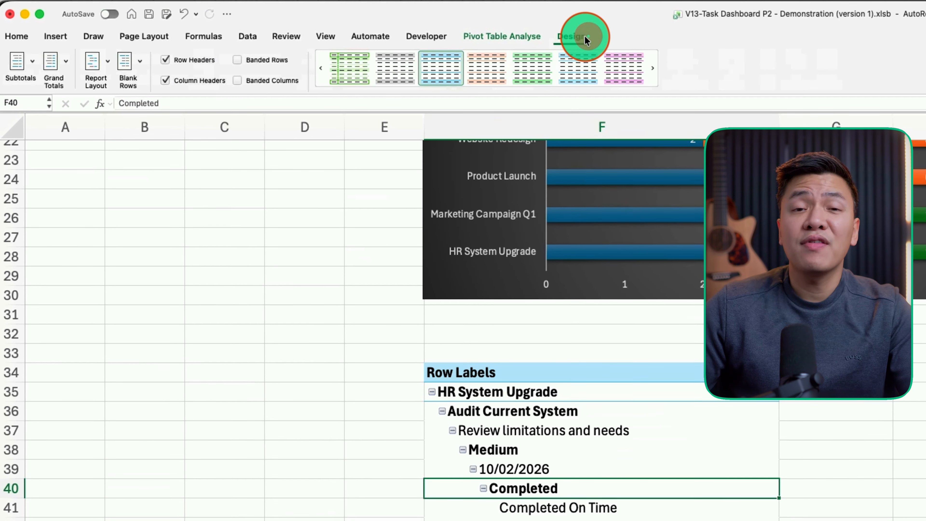
{"action": "left_click", "coordinate": [96, 66]}
{"action": "left_click", "coordinate": [125, 113]}
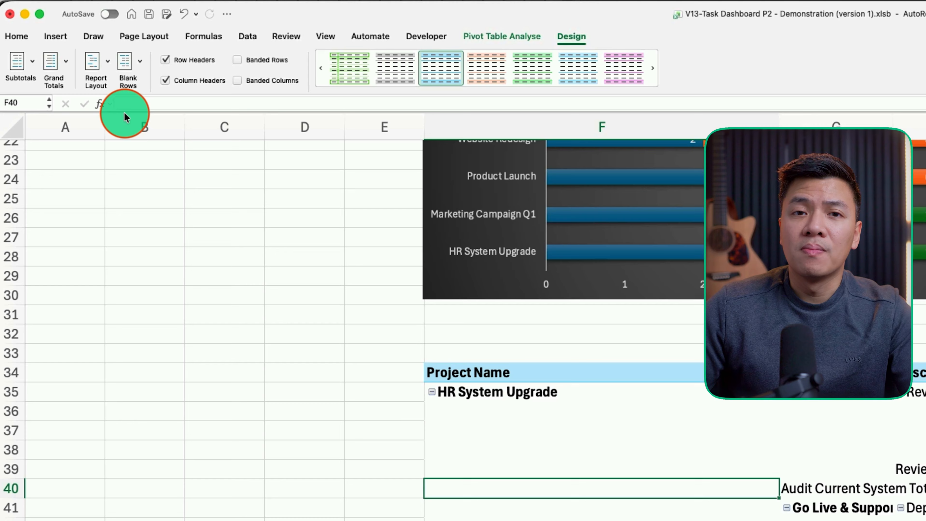
{"action": "left_click", "coordinate": [35, 65]}
{"action": "left_click", "coordinate": [37, 82]}
{"action": "left_click", "coordinate": [68, 64]}
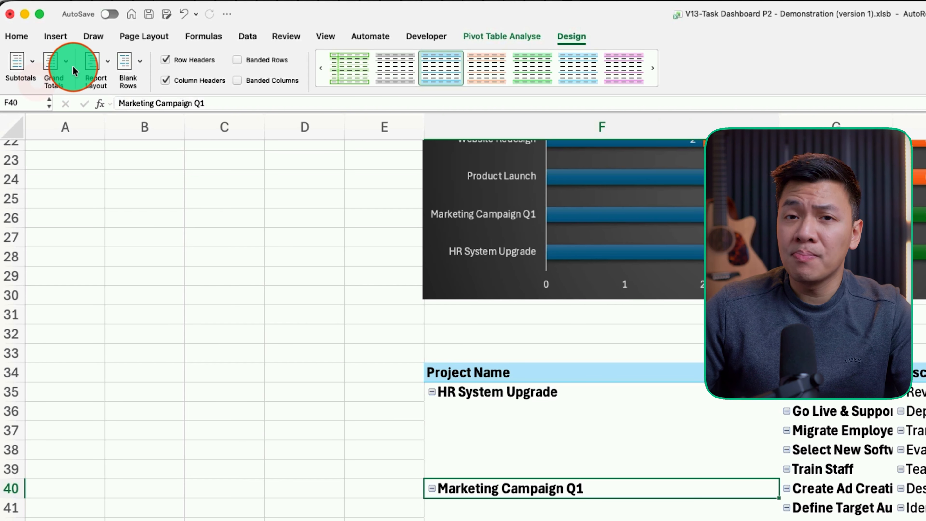
{"action": "left_click", "coordinate": [69, 81]}
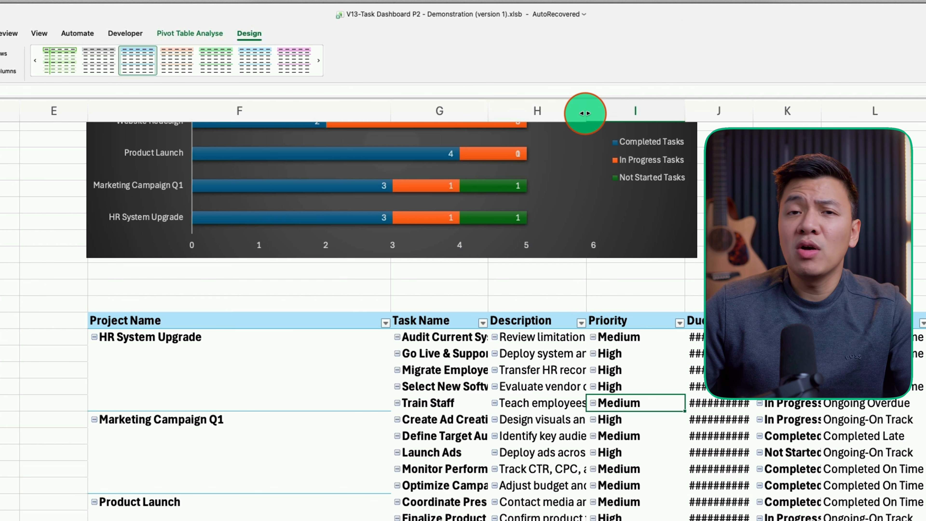
Widen the Task Name column and exclude blank project names from the table
{"action": "left_click_drag", "start_coordinate": [585, 109], "coordinate": [702, 126]}
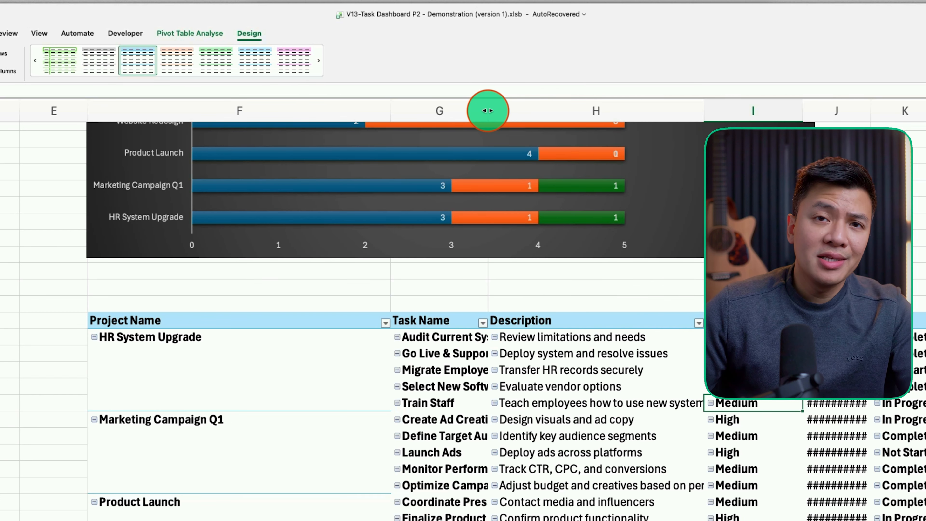
{"action": "left_click_drag", "start_coordinate": [487, 109], "coordinate": [517, 118]}
{"action": "left_click", "coordinate": [386, 323]}
{"action": "left_click", "coordinate": [297, 383]}
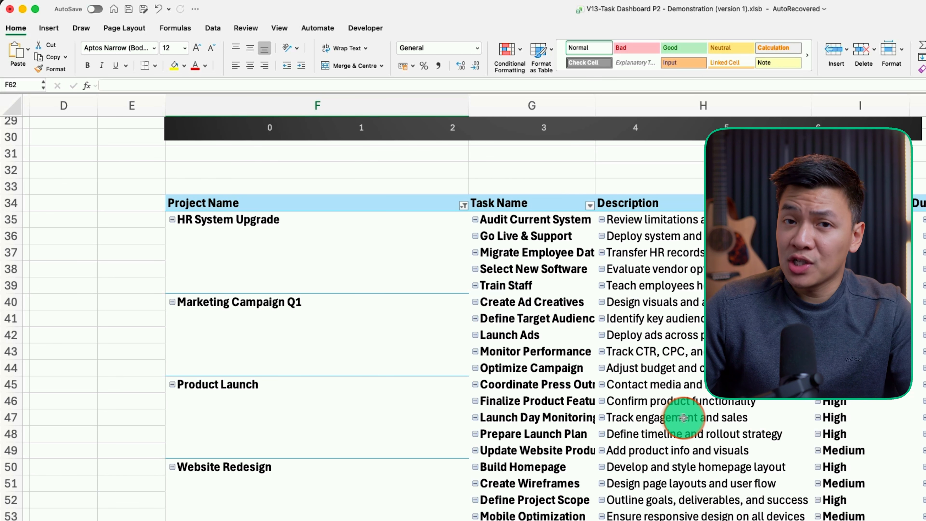
{"action": "left_click", "coordinate": [533, 384]}
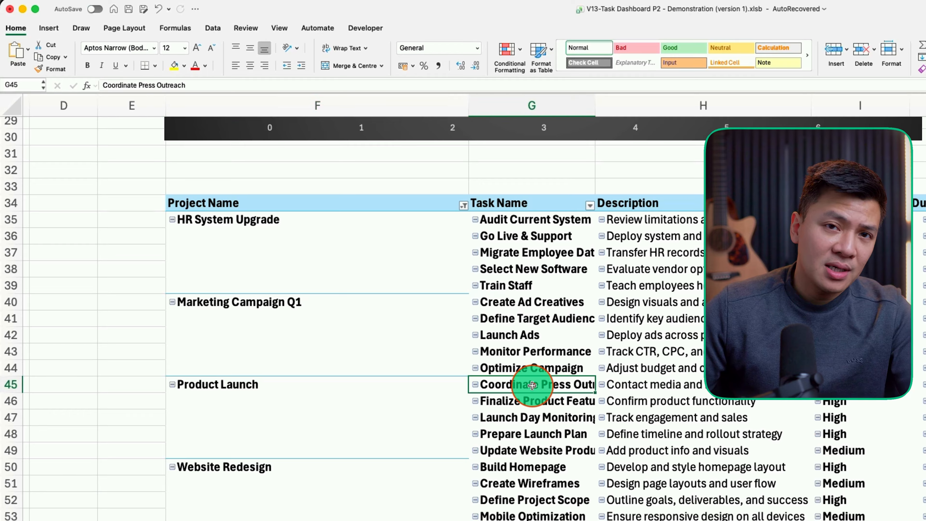
Insert a pivot chart from TasksTable below the table, with Project Name as its filter
{"action": "left_click", "coordinate": [49, 27]}
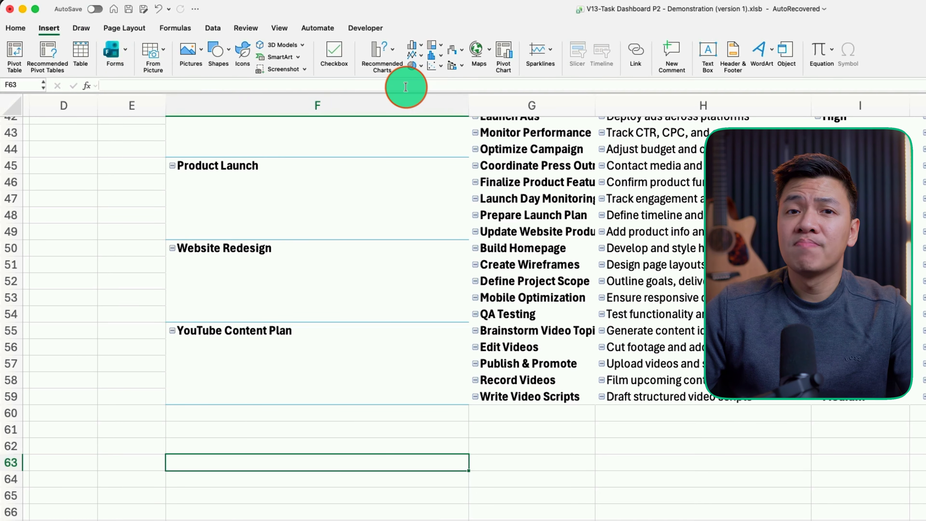
{"action": "left_click", "coordinate": [503, 51]}
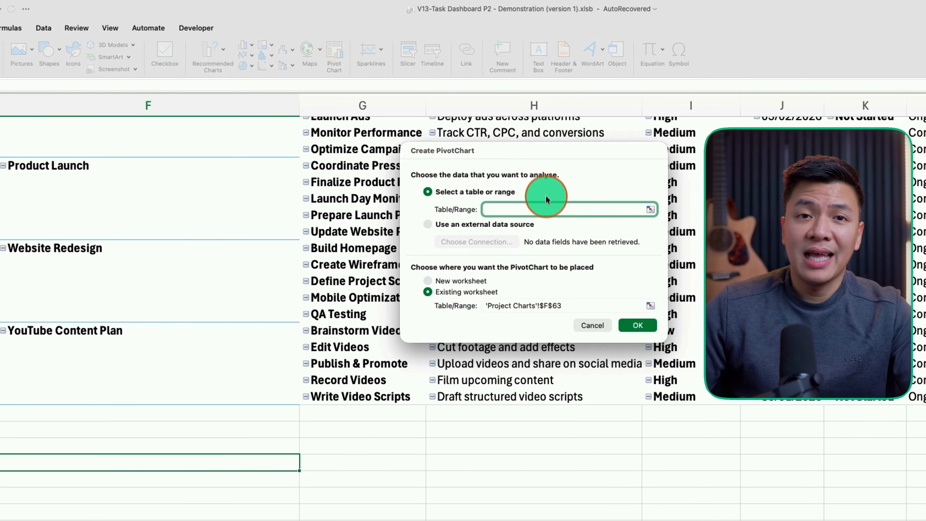
{"action": "type", "text": "TasksT"}
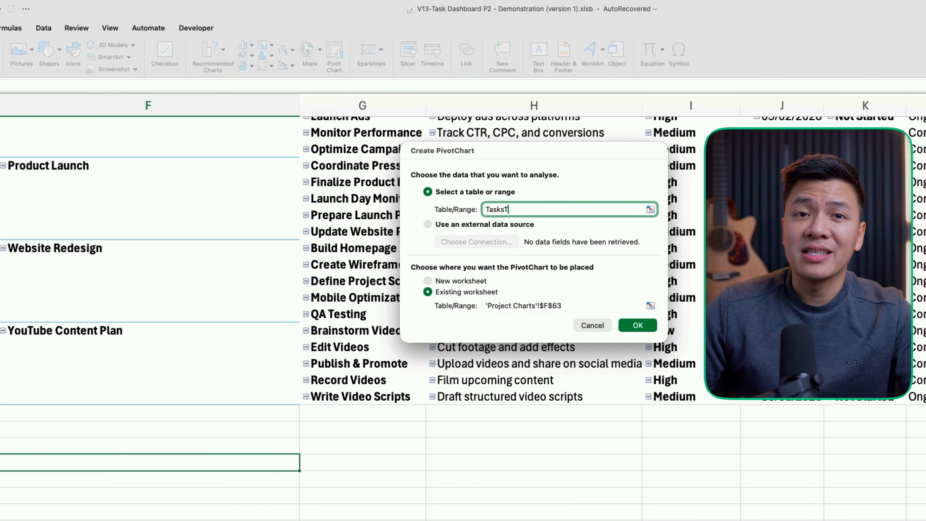
{"action": "type", "text": "able"}
{"action": "left_click", "coordinate": [638, 325]}
{"action": "mouse_move", "coordinate": [563, 47]}
{"action": "left_mouse_down"}
{"action": "mouse_move", "coordinate": [555, 46]}
{"action": "mouse_move", "coordinate": [560, 215]}
{"action": "mouse_move", "coordinate": [567, 201]}
{"action": "left_mouse_up"}
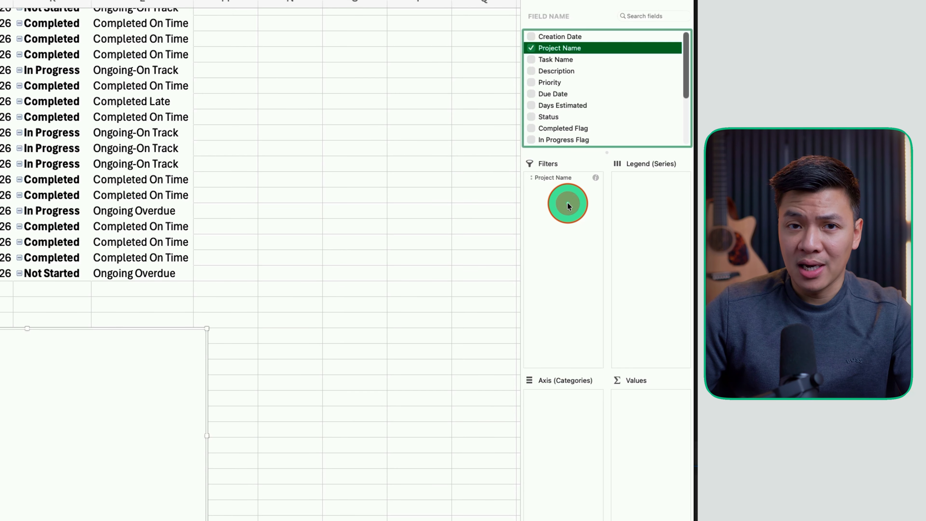
Add Completed Flag and Not Started Flag as chart values, renaming Completed Flag to Completed Tasks
{"action": "scroll", "coordinate": [554, 91], "scroll_direction": "down", "scroll_amount": 3}
{"action": "left_click_drag", "start_coordinate": [548, 61], "coordinate": [646, 436]}
{"action": "left_click_drag", "start_coordinate": [560, 82], "coordinate": [661, 451]}
{"action": "left_click", "coordinate": [635, 397]}
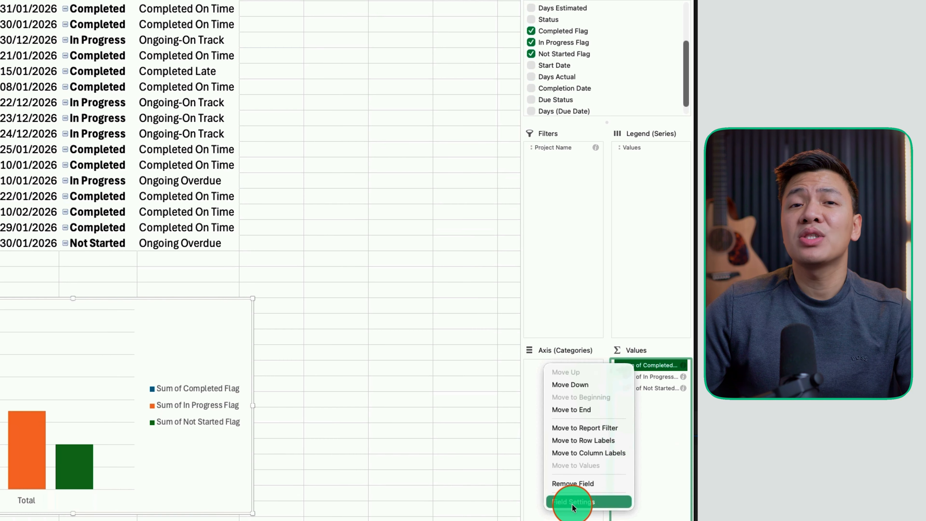
{"action": "left_click", "coordinate": [573, 506]}
{"action": "triple_click", "coordinate": [39, 75]}
{"action": "type", "text": "Completed Tasks"}
{"action": "left_click", "coordinate": [171, 262]}
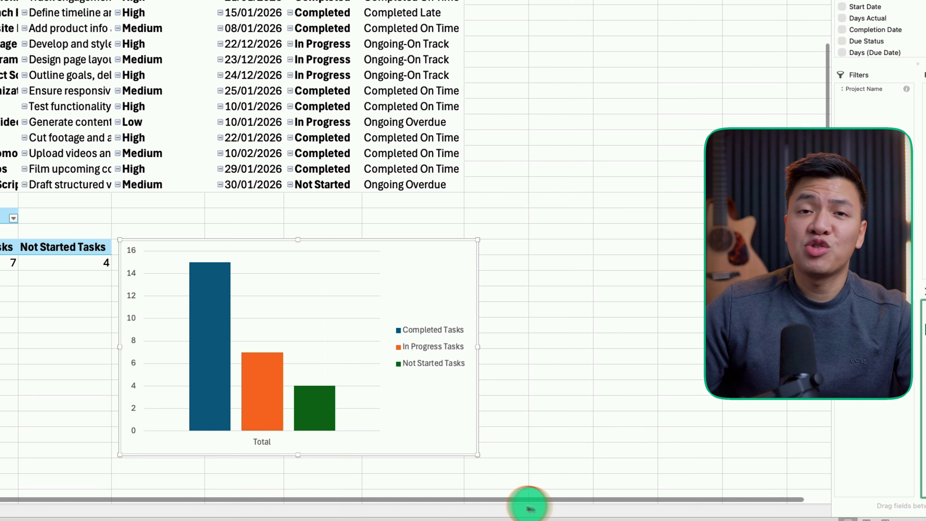
Delete the chart's Total category axis
{"action": "left_click", "coordinate": [317, 319]}
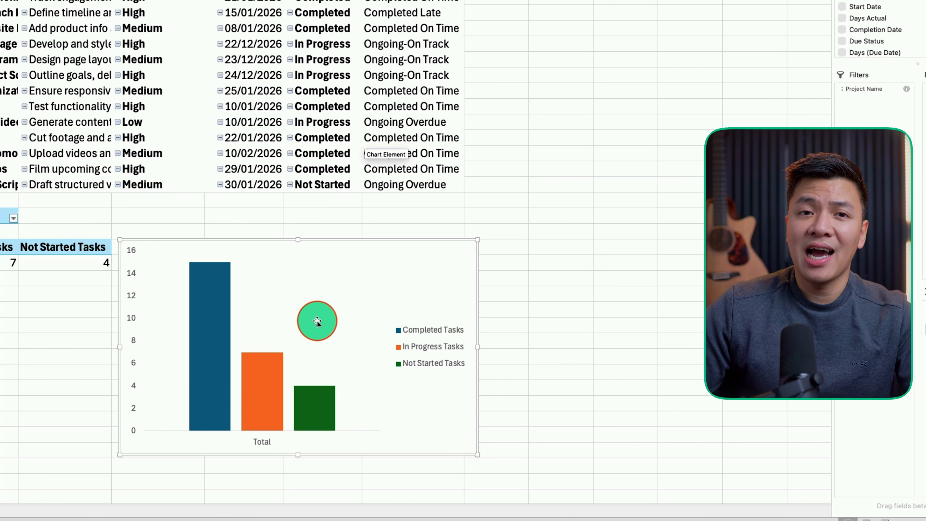
{"action": "left_click", "coordinate": [264, 443]}
{"action": "key", "text": "Delete"}
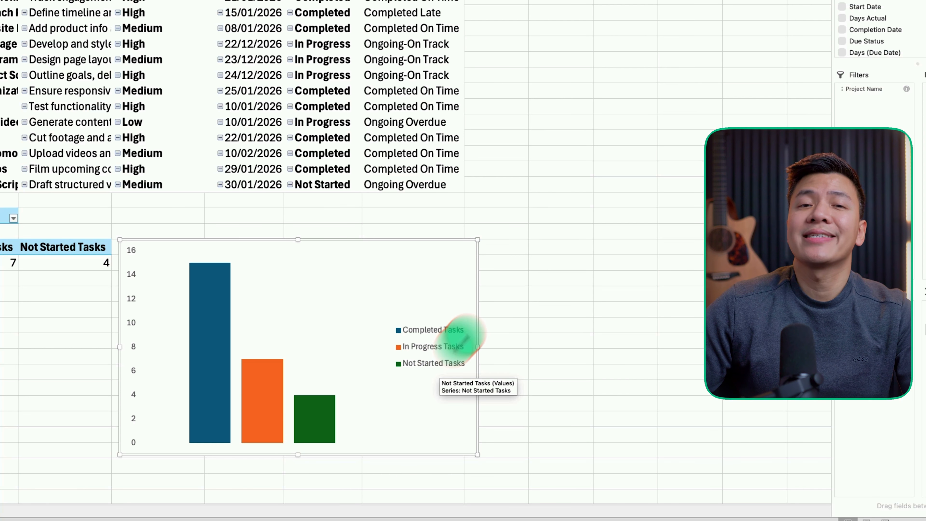
{"action": "left_click", "coordinate": [626, 231]}
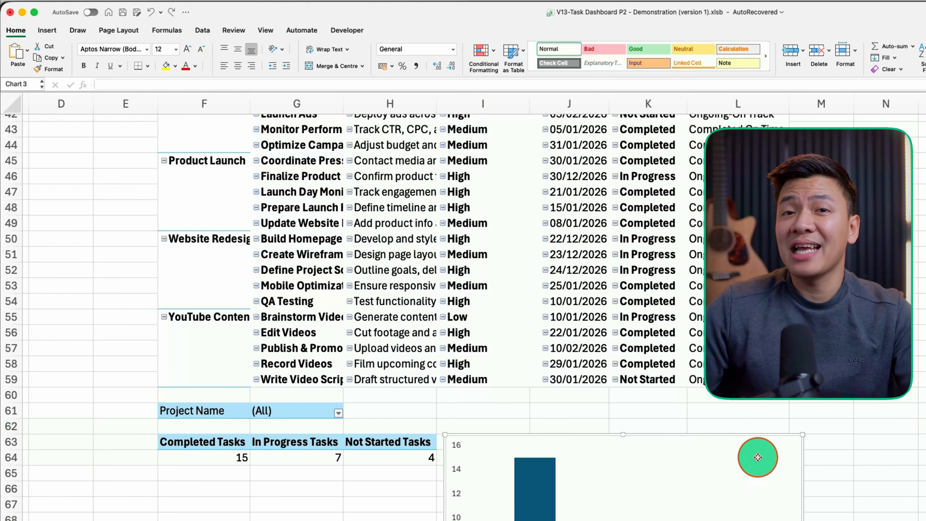
Bring up the Add Chart Element list for the task-status pivot chart
{"action": "left_click", "coordinate": [433, 264]}
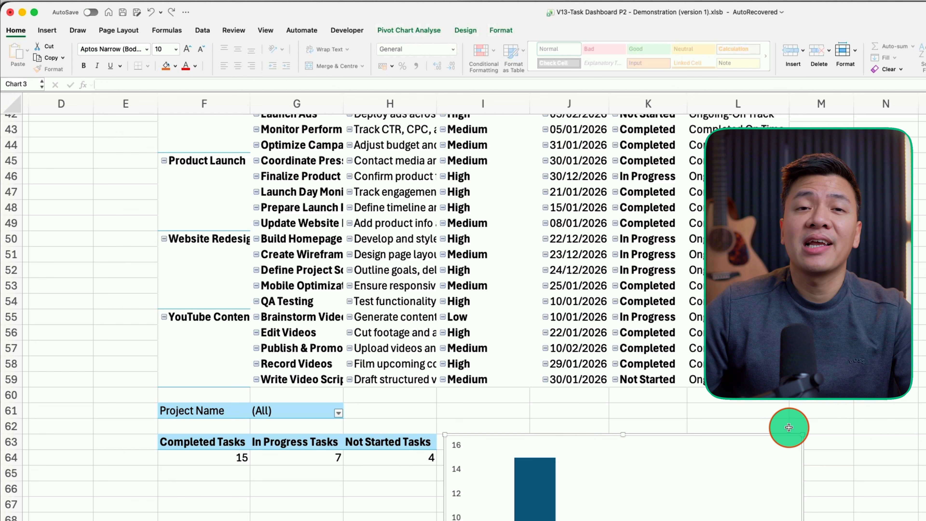
{"action": "left_click", "coordinate": [457, 31]}
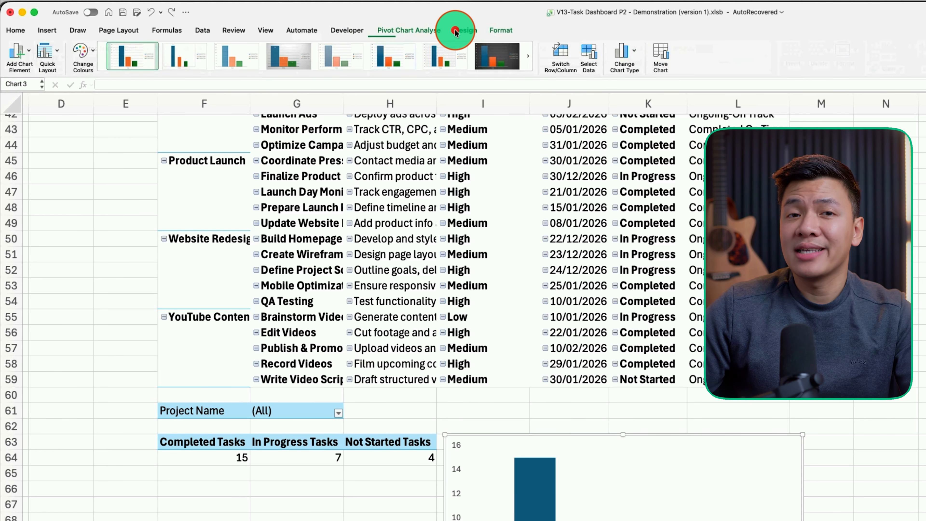
{"action": "left_click", "coordinate": [32, 52]}
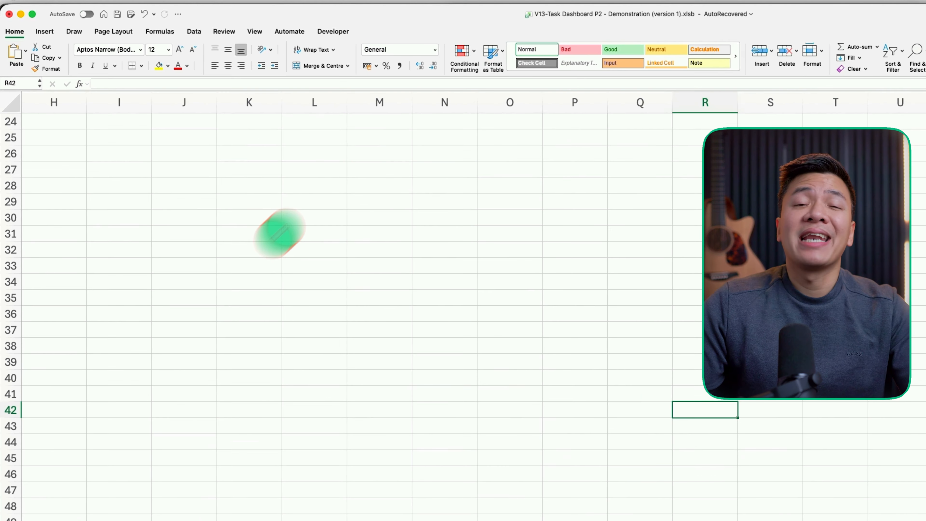
Hide worksheet gridlines and paste the Projects Overview chart at B25 on Project Dashboard
{"action": "left_click", "coordinate": [317, 29]}
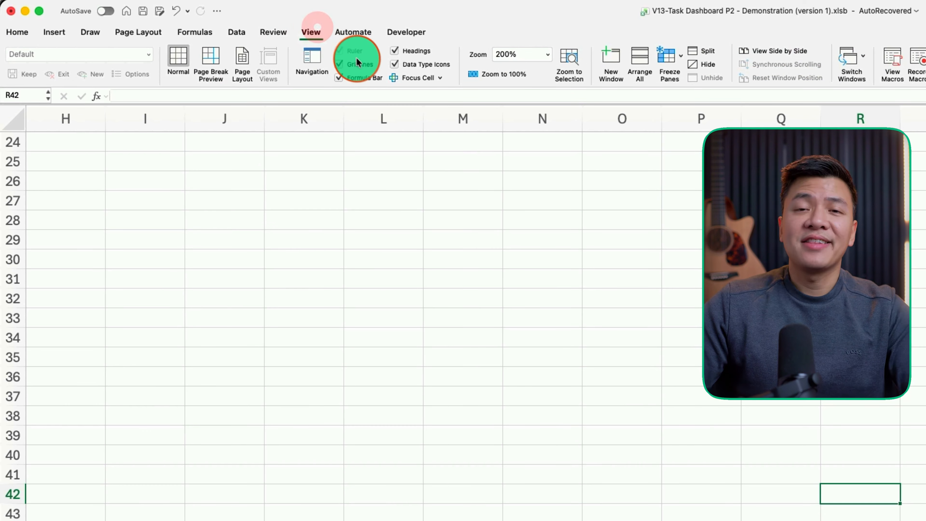
{"action": "left_click", "coordinate": [336, 64]}
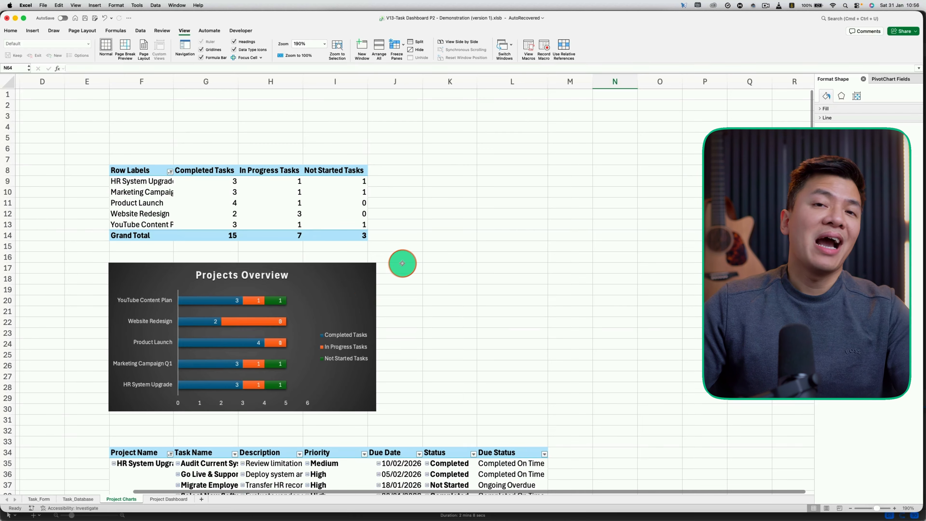
{"action": "left_click", "coordinate": [357, 287]}
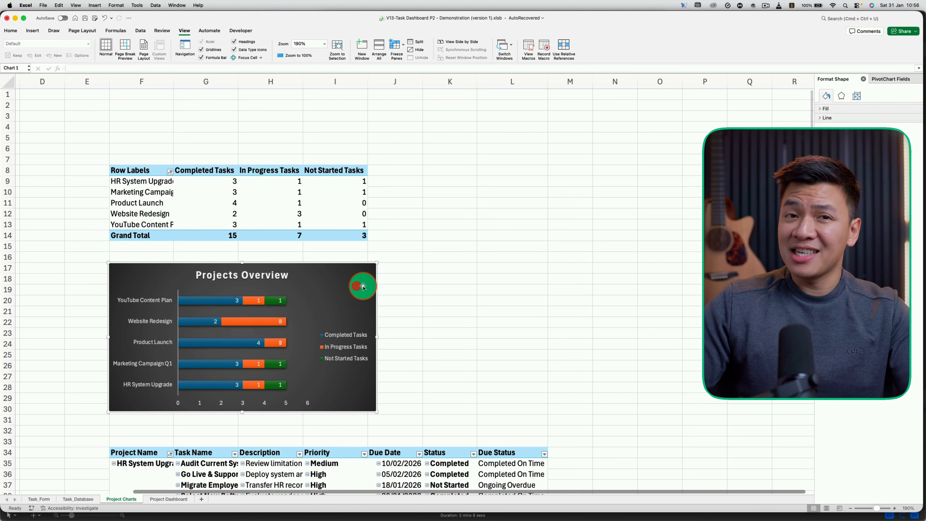
{"action": "left_click", "coordinate": [175, 501]}
{"action": "left_click", "coordinate": [76, 107]}
{"action": "key", "text": "super+v"}
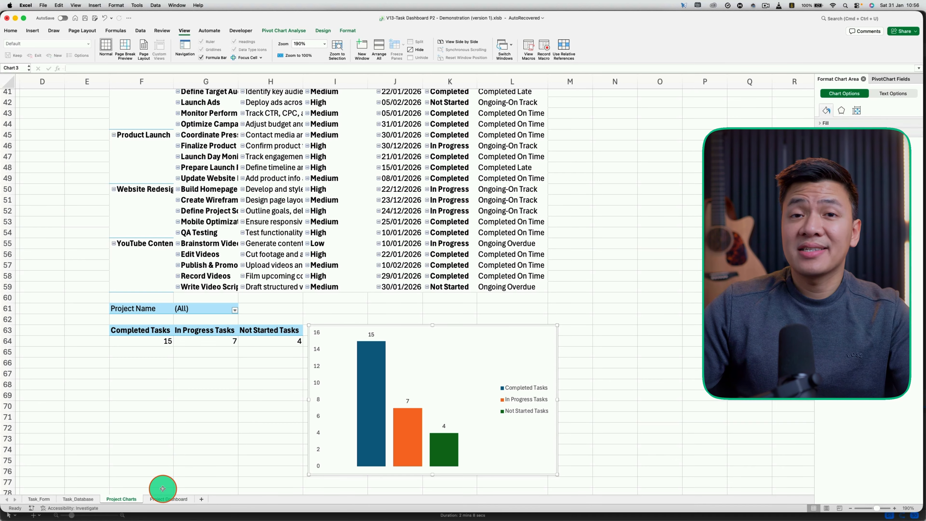
Paste the task-status column chart near K28, beside the Projects Overview chart
{"action": "left_click", "coordinate": [162, 489]}
{"action": "left_click", "coordinate": [450, 154]}
{"action": "key", "text": "super+v"}
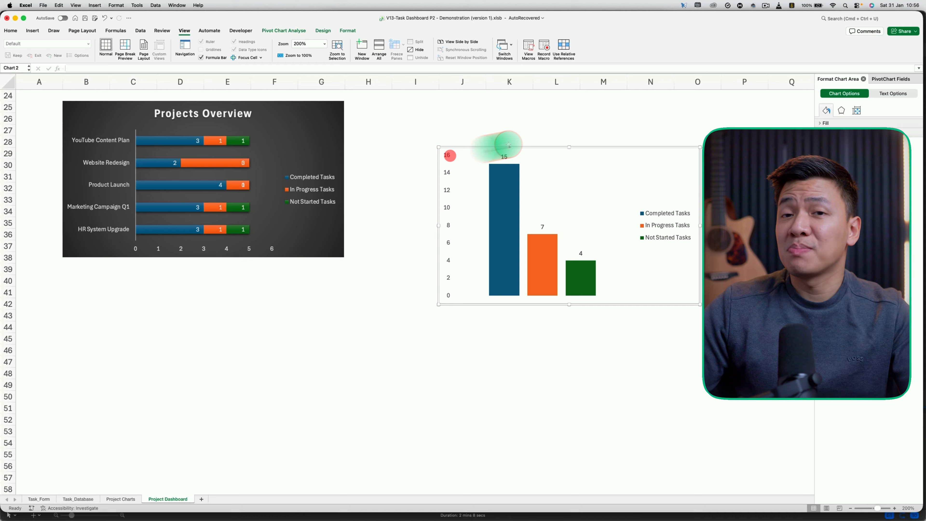
{"action": "left_click_drag", "start_coordinate": [612, 149], "coordinate": [558, 103]}
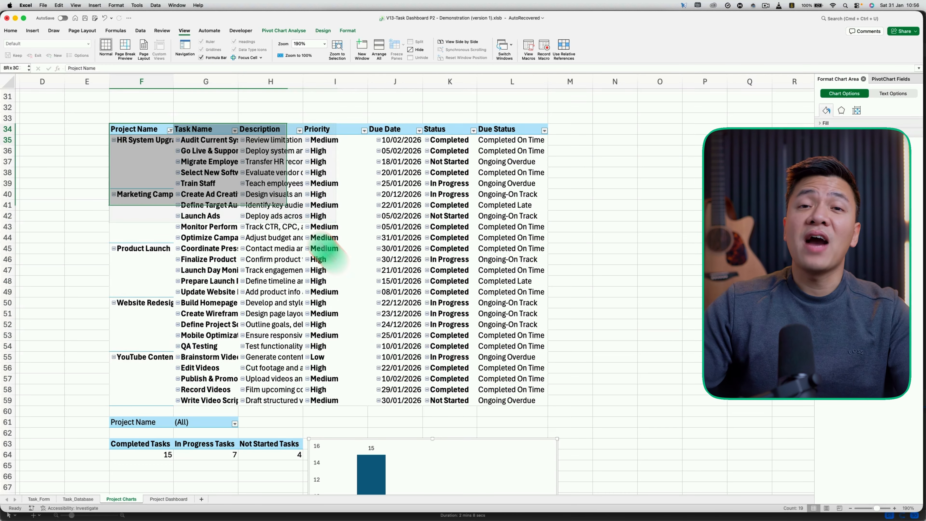
Copy the task pivot table F34:L59 and paste it at B40 on Project Dashboard
{"action": "left_click_drag", "start_coordinate": [324, 248], "coordinate": [533, 409]}
{"action": "key", "text": "super+c"}
{"action": "left_click", "coordinate": [159, 500]}
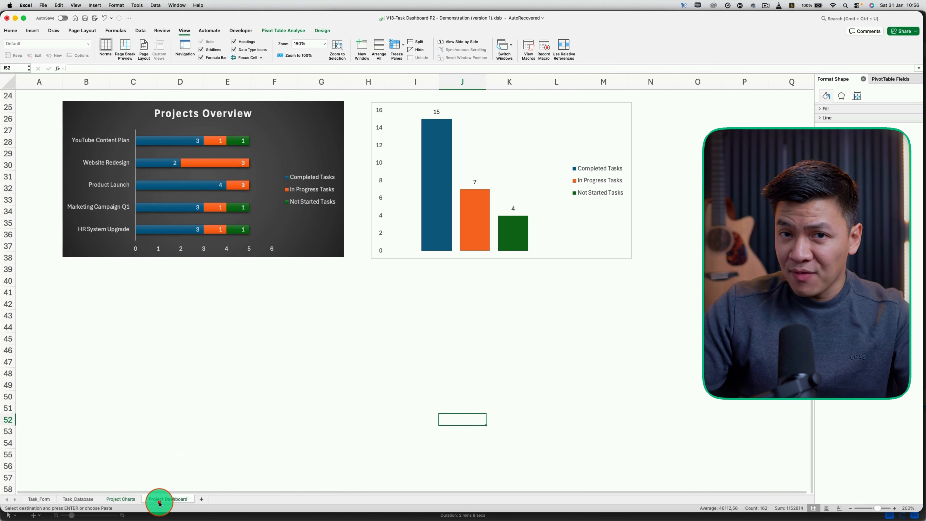
{"action": "left_click", "coordinate": [71, 280]}
{"action": "key", "text": "super+v"}
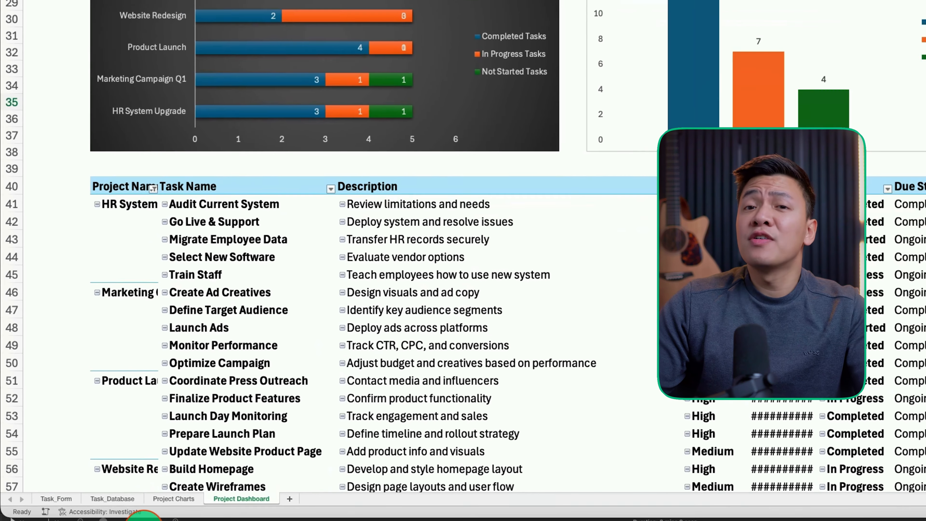
On Project Charts, exclude (blank) from the Project Name filter
{"action": "left_click", "coordinate": [124, 499]}
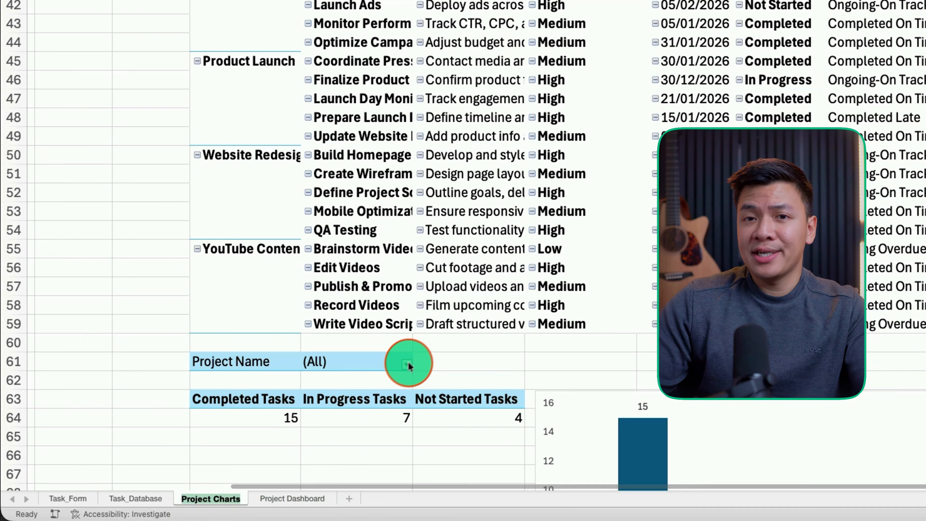
{"action": "left_click", "coordinate": [406, 365]}
{"action": "left_click", "coordinate": [445, 503]}
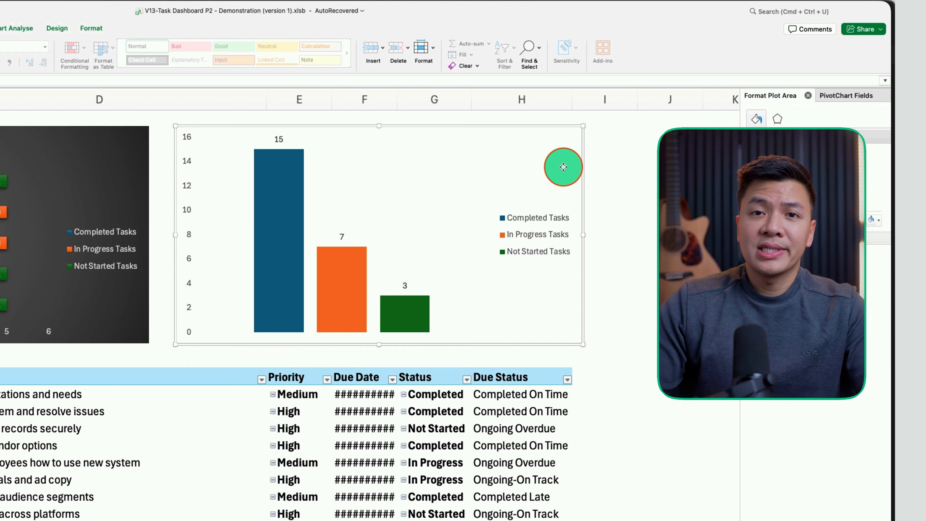
Add a five-column Project Name slicer spanning above the charts, testing HR System Upgrade and Marketing Campaign Q1
{"action": "left_click", "coordinate": [564, 167]}
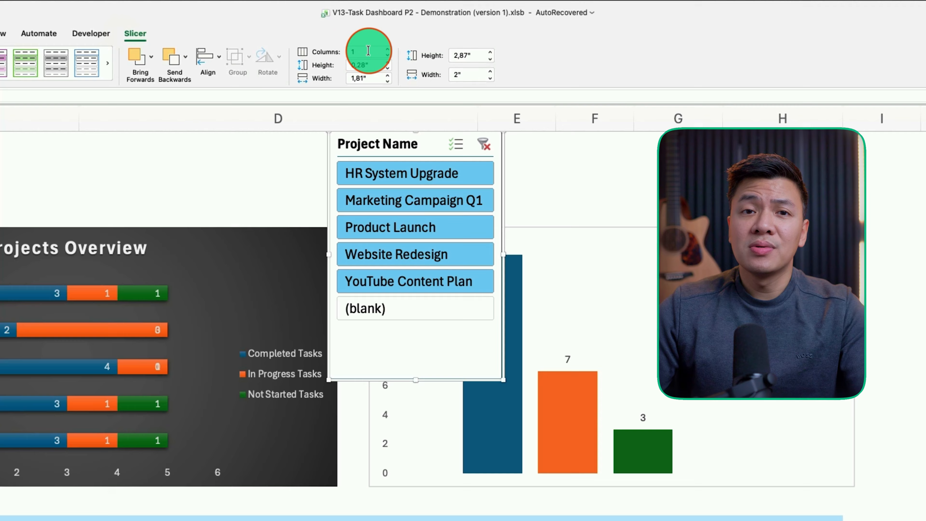
{"action": "left_click", "coordinate": [395, 126]}
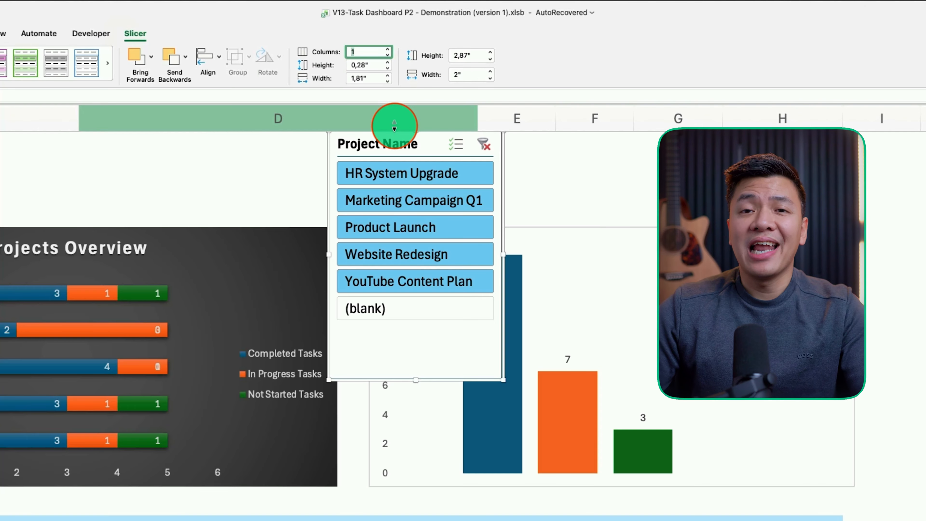
{"action": "key", "text": "Return"}
{"action": "left_click_drag", "start_coordinate": [503, 380], "coordinate": [828, 198]}
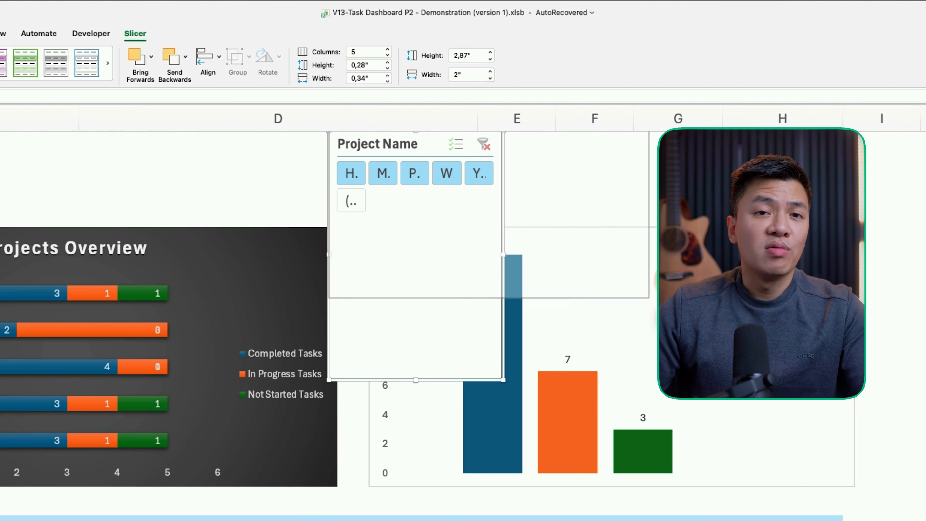
{"action": "left_click_drag", "start_coordinate": [348, 142], "coordinate": [348, 138]}
{"action": "left_click_drag", "start_coordinate": [417, 101], "coordinate": [444, 121]}
{"action": "left_click_drag", "start_coordinate": [554, 134], "coordinate": [656, 134]}
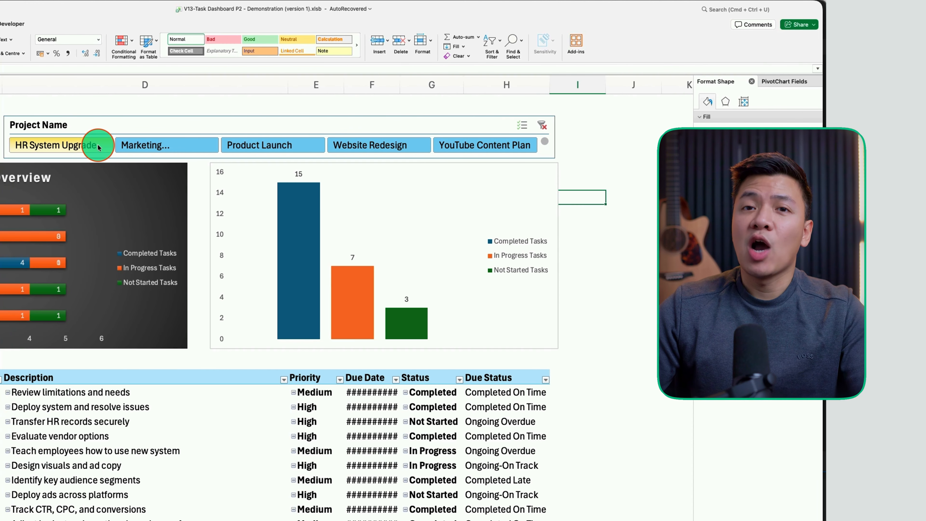
{"action": "left_click", "coordinate": [97, 148]}
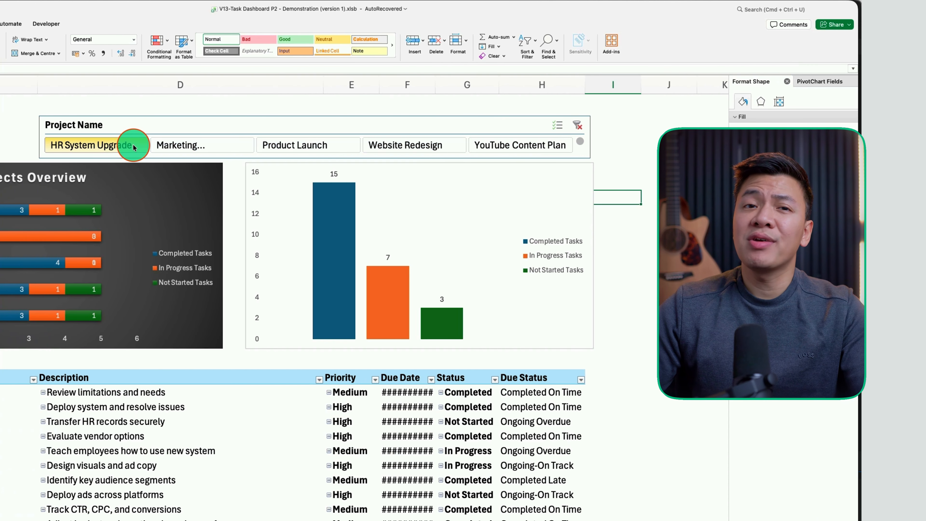
{"action": "left_click", "coordinate": [160, 146]}
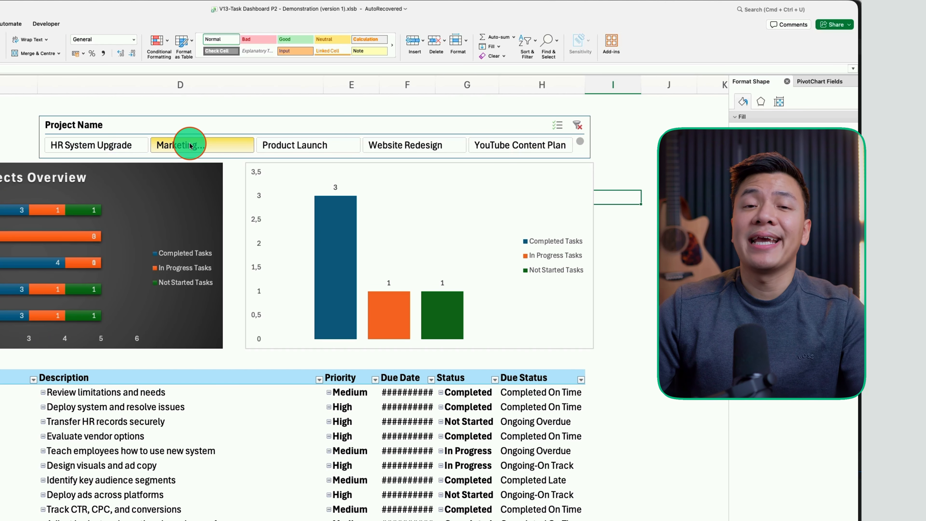
{"action": "left_click", "coordinate": [320, 153]}
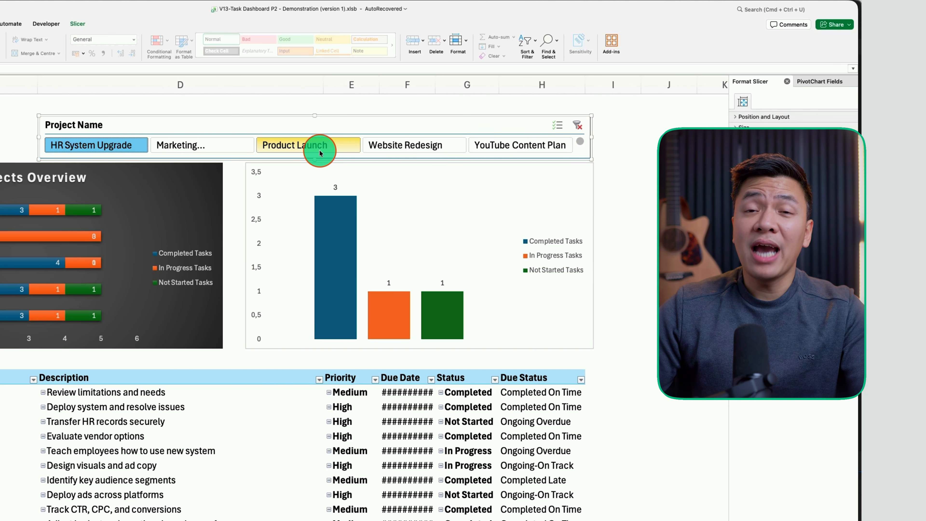
Connect the Project Name slicer to PivotTable4 on the Project Dashboard sheet
{"action": "right_click", "coordinate": [322, 128]}
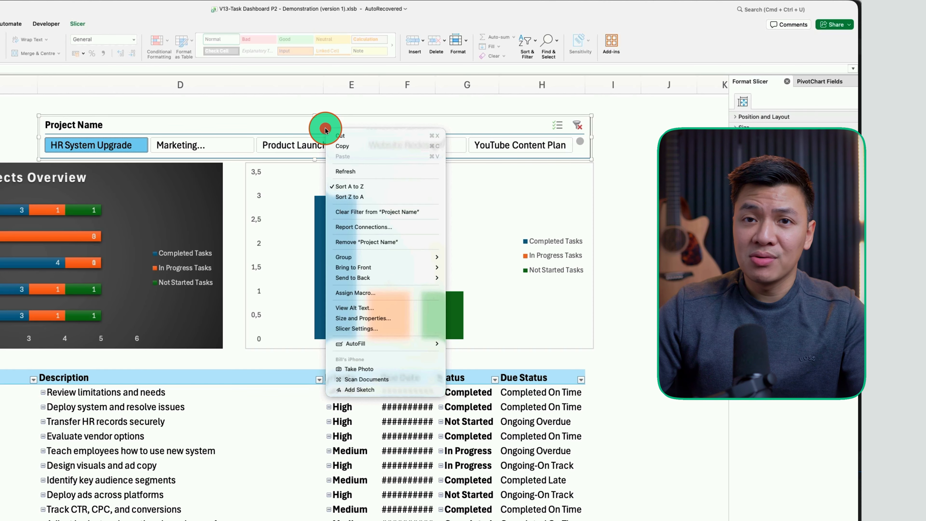
{"action": "left_click", "coordinate": [366, 227]}
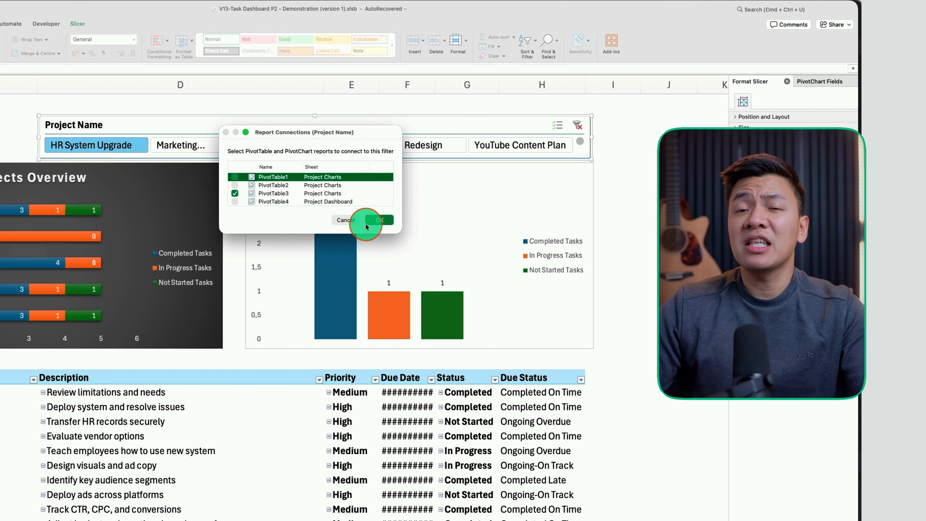
{"action": "left_click", "coordinate": [235, 202]}
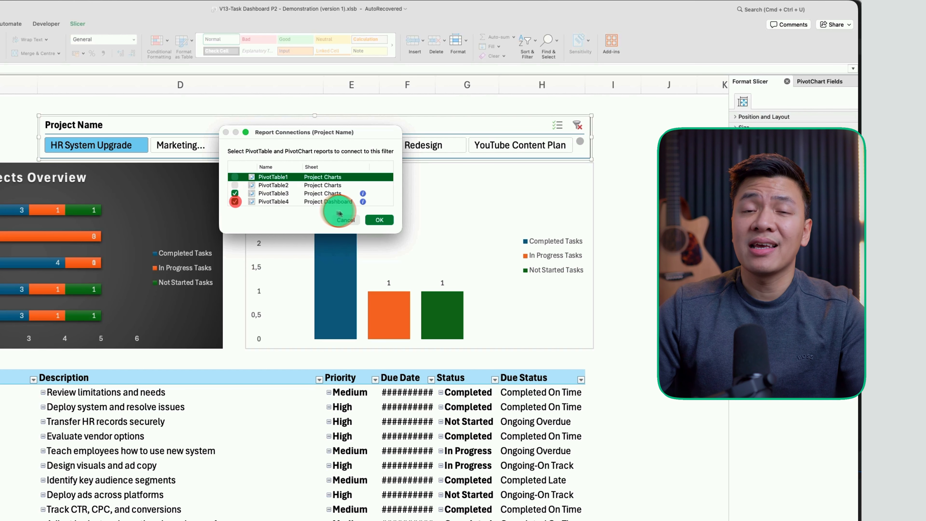
{"action": "left_click", "coordinate": [379, 220]}
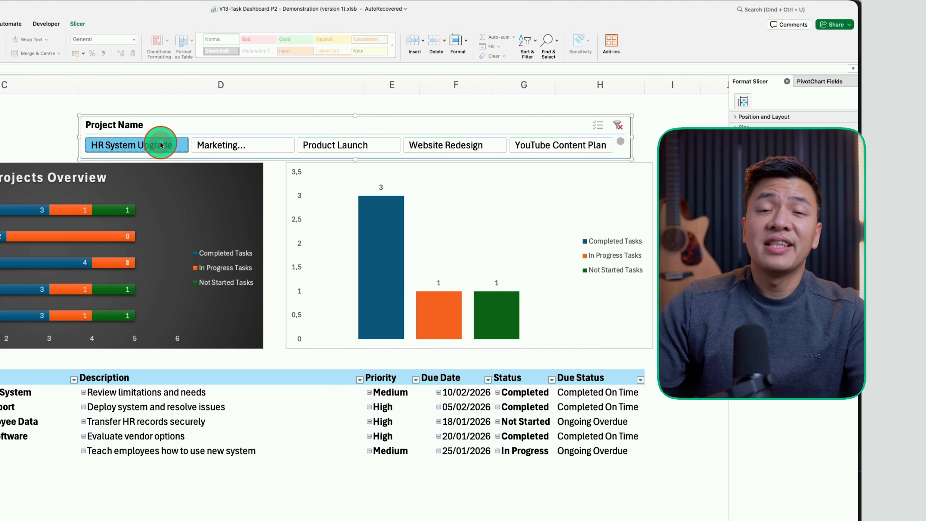
Test the slicer on each project, ending with Product Launch selected
{"action": "left_click", "coordinate": [234, 143]}
{"action": "left_click", "coordinate": [337, 144]}
{"action": "left_click", "coordinate": [465, 151]}
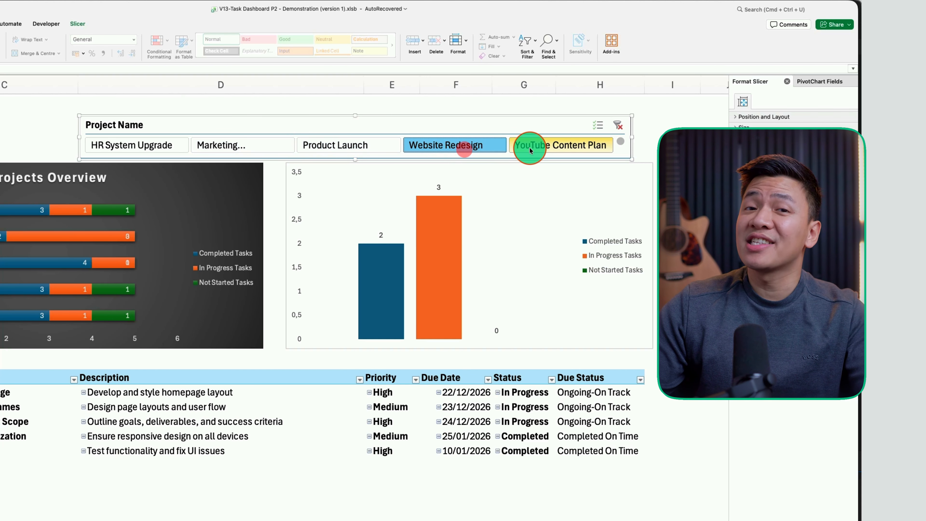
{"action": "left_click", "coordinate": [530, 148]}
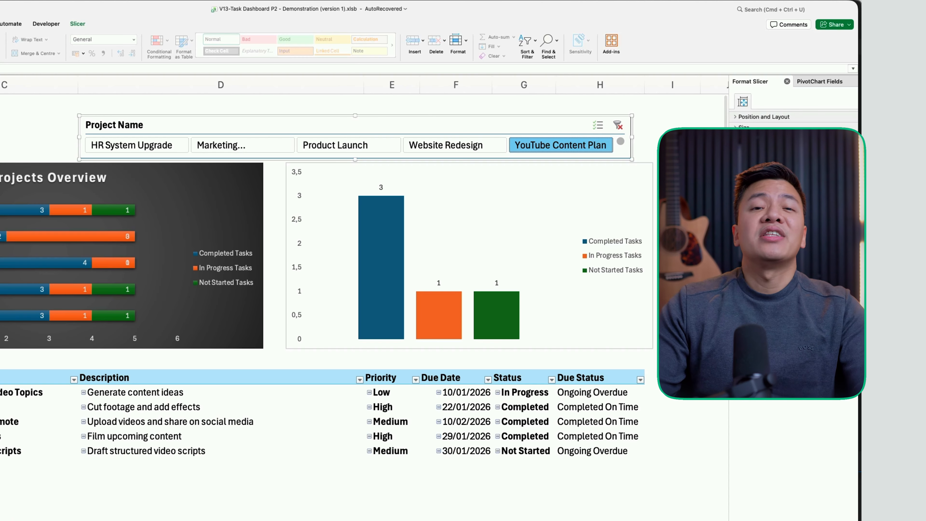
{"action": "left_click", "coordinate": [94, 145]}
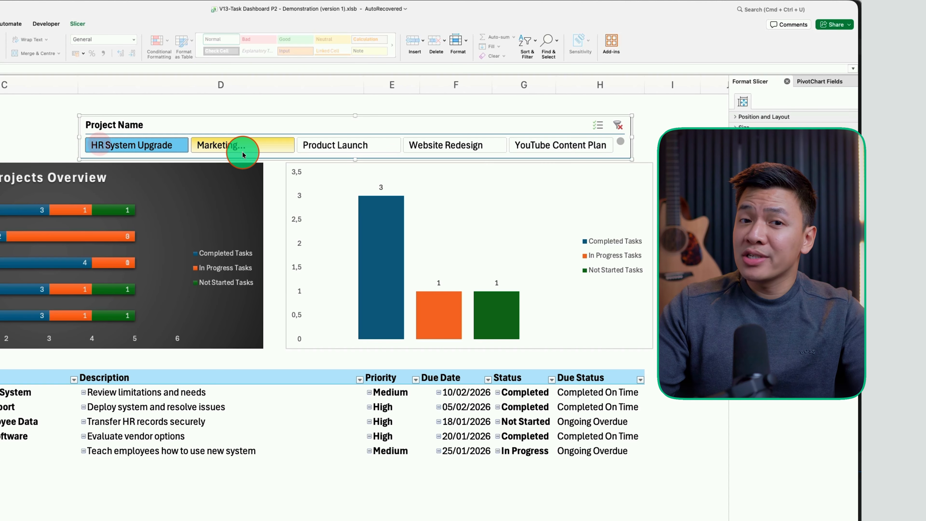
{"action": "left_click", "coordinate": [260, 144]}
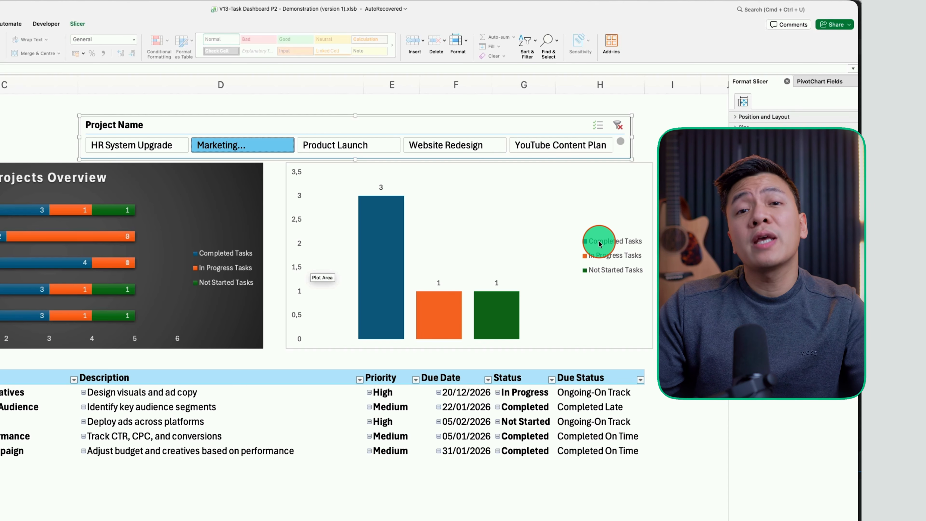
{"action": "left_click", "coordinate": [356, 148]}
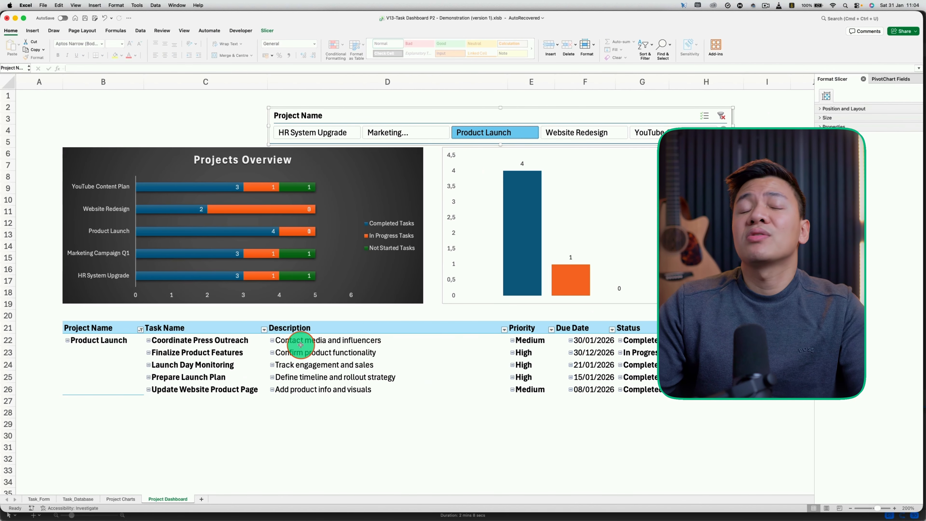